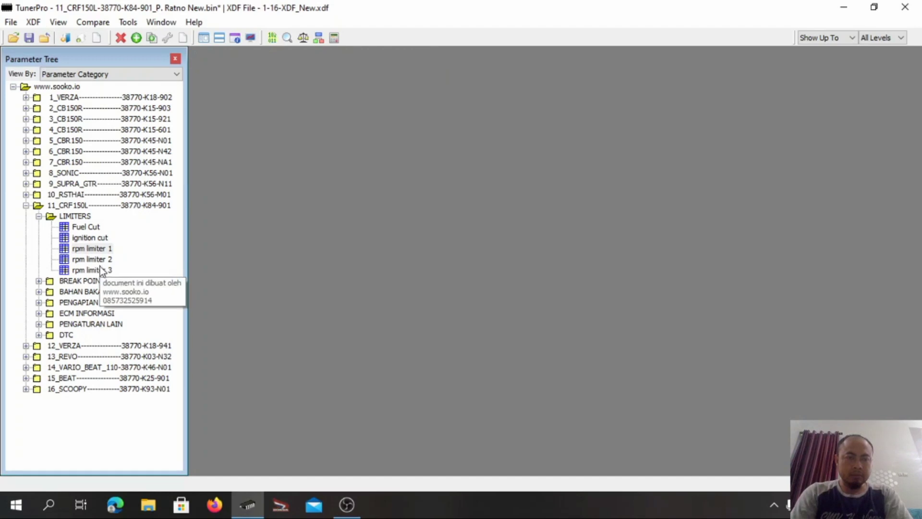
Step: Review rpm limiter 1, and raise both rpm limiter 2 values by an offset of 1000, saving and rechecking the table
double_click(101, 250)
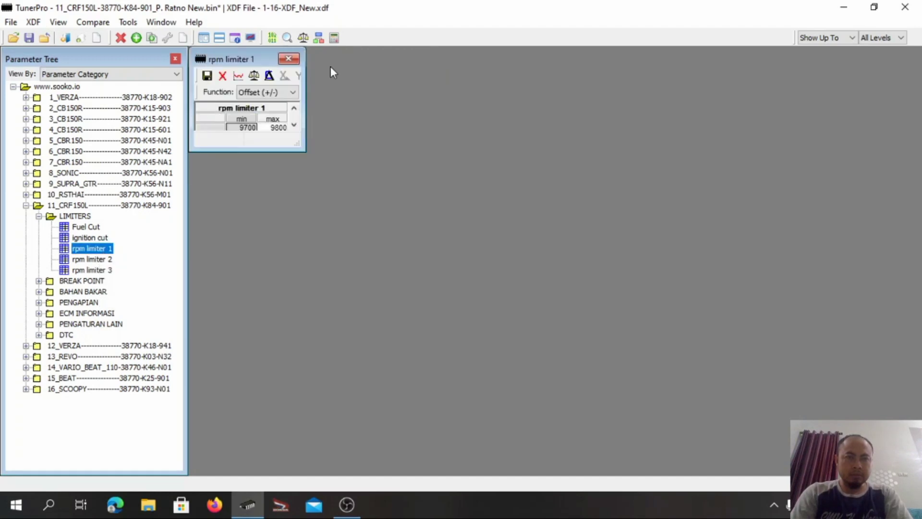
left_click(288, 60)
double_click(98, 259)
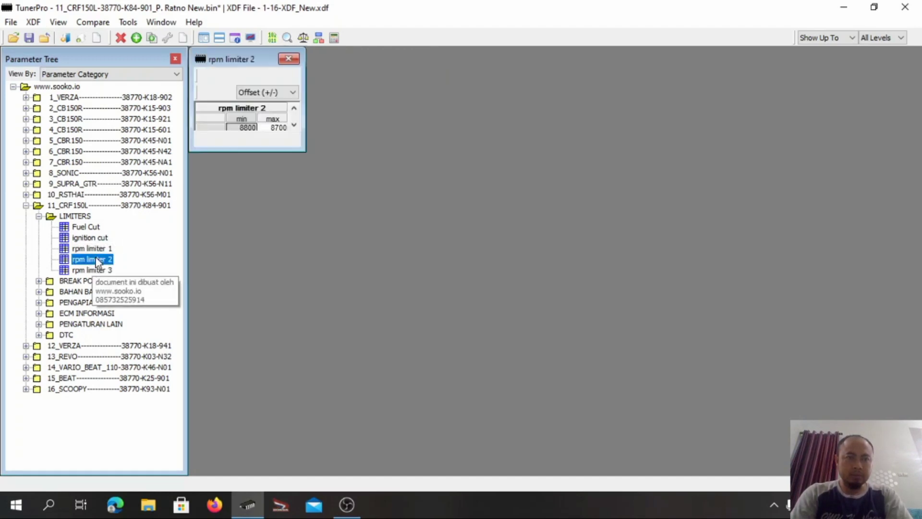
left_click_drag(297, 141, 425, 160)
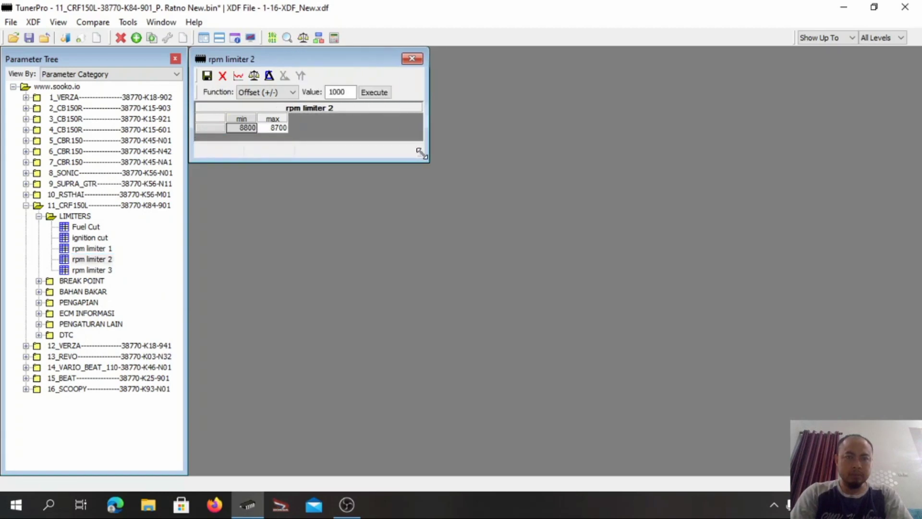
left_click(216, 130)
left_click(374, 93)
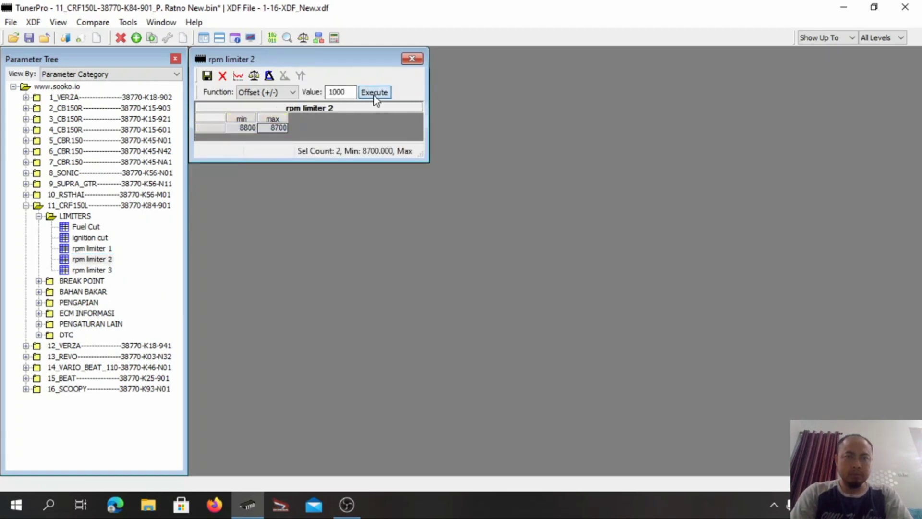
left_click(207, 77)
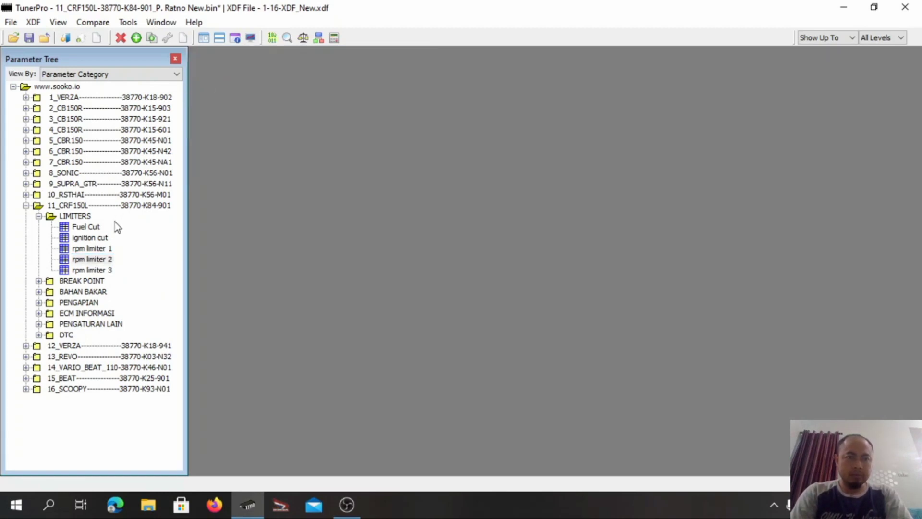
double_click(96, 260)
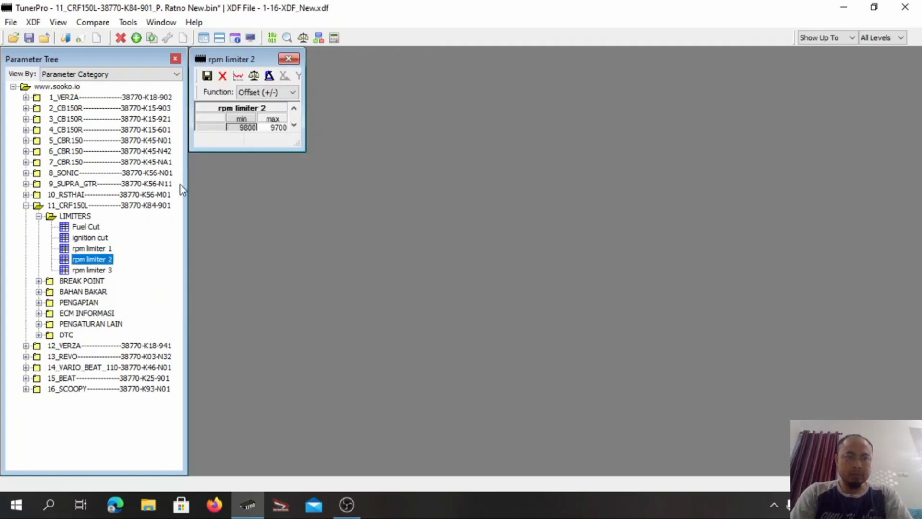
left_click(296, 61)
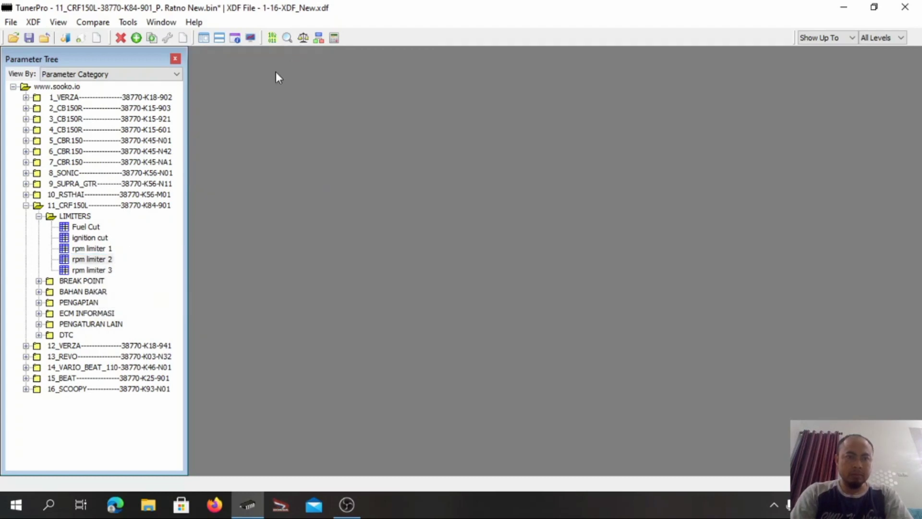
Step: Raise all three rpm limiter 3 values by an offset of 1000 and save the table
double_click(96, 270)
left_click_drag(328, 144, 386, 175)
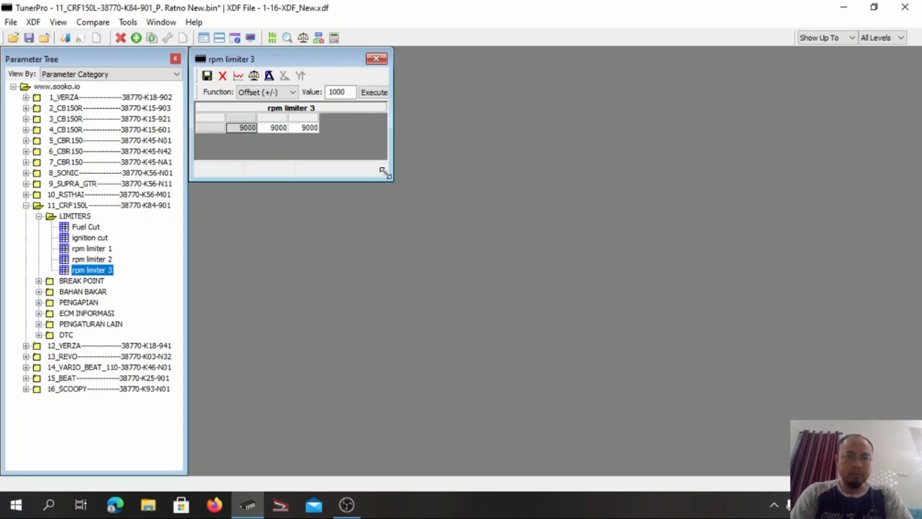
left_click(215, 130)
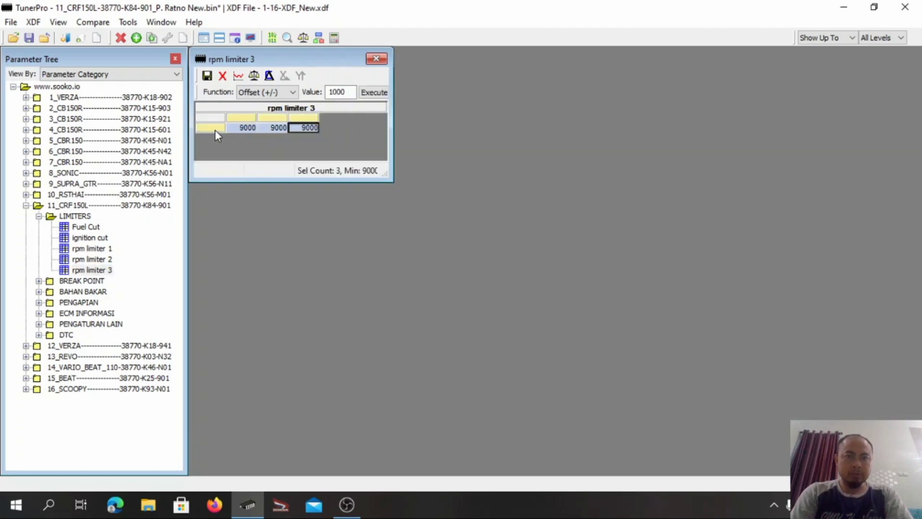
left_click(373, 92)
left_click(207, 76)
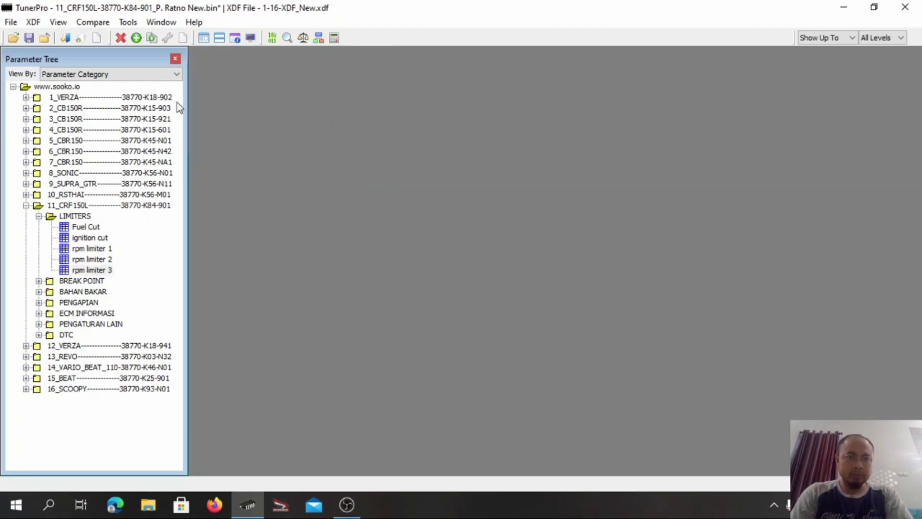
Step: Examine the RPM breakpoints in TABEL RPM under the CRF150L BREAK POINT category
left_click(38, 216)
left_click(39, 228)
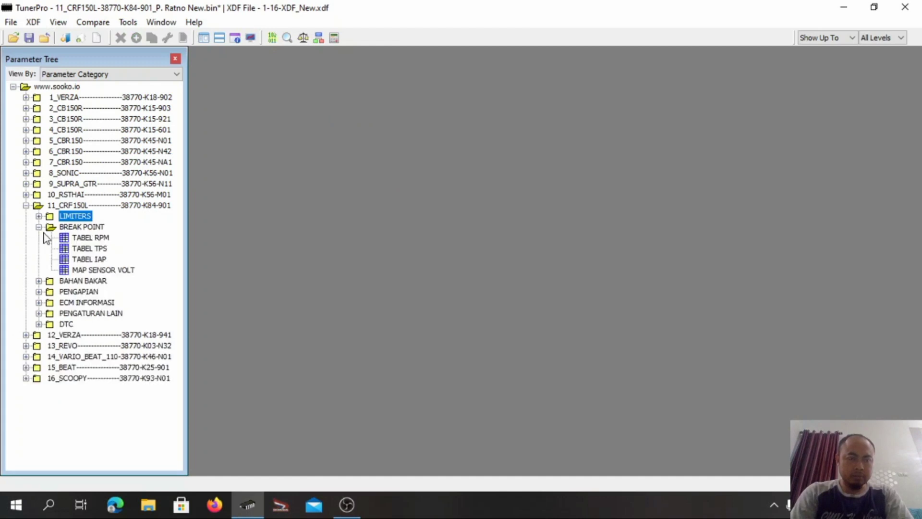
double_click(75, 238)
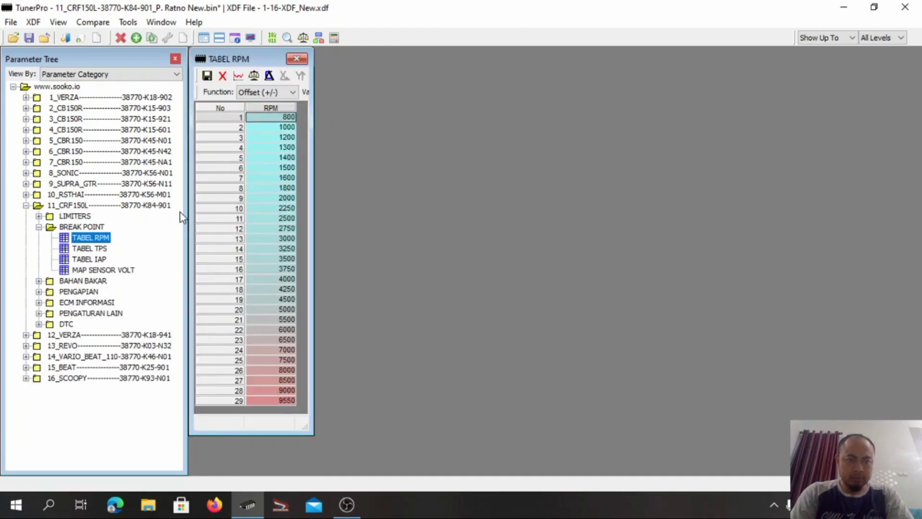
left_click(296, 58)
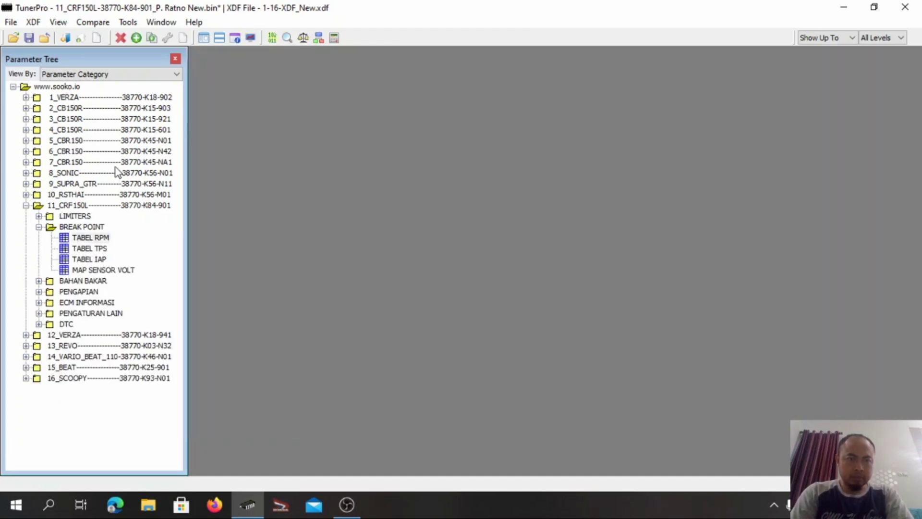
Step: Open the RPM VS TPS fuel table under BAHAN BAKAR and compare it with only the CRF150L bin in Bin 1, disabling Bins 2 to 4
left_click(39, 228)
left_click(39, 239)
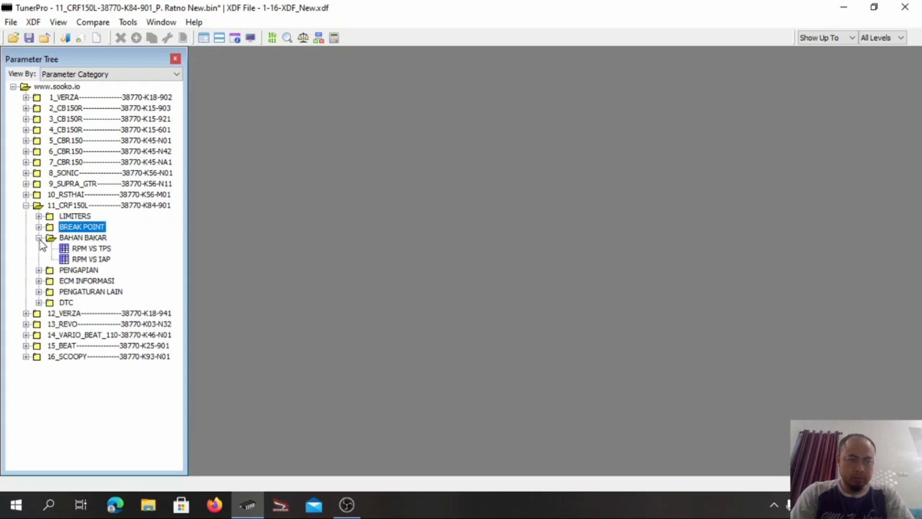
double_click(87, 248)
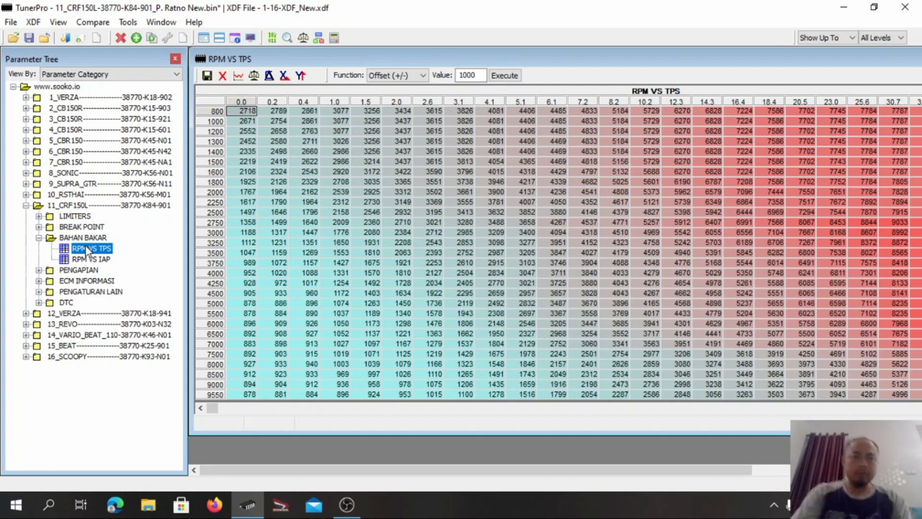
left_click(254, 76)
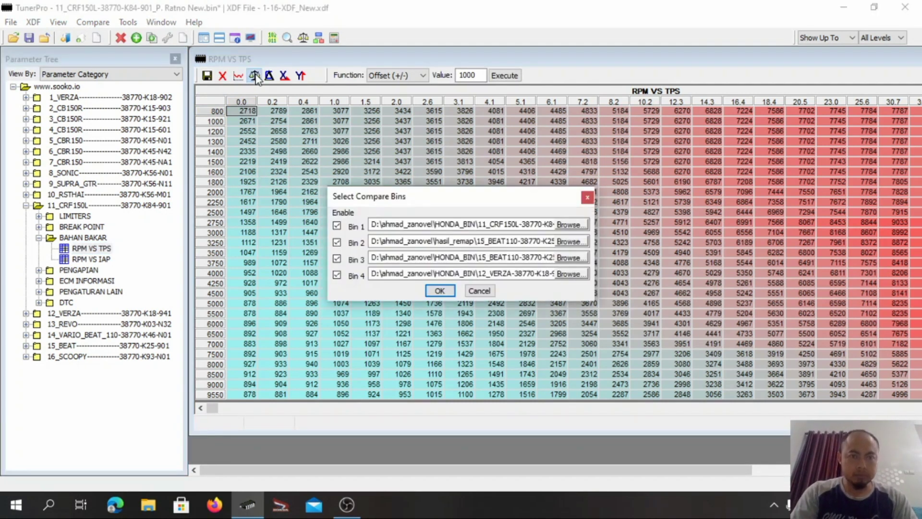
left_click(337, 242)
left_click(338, 258)
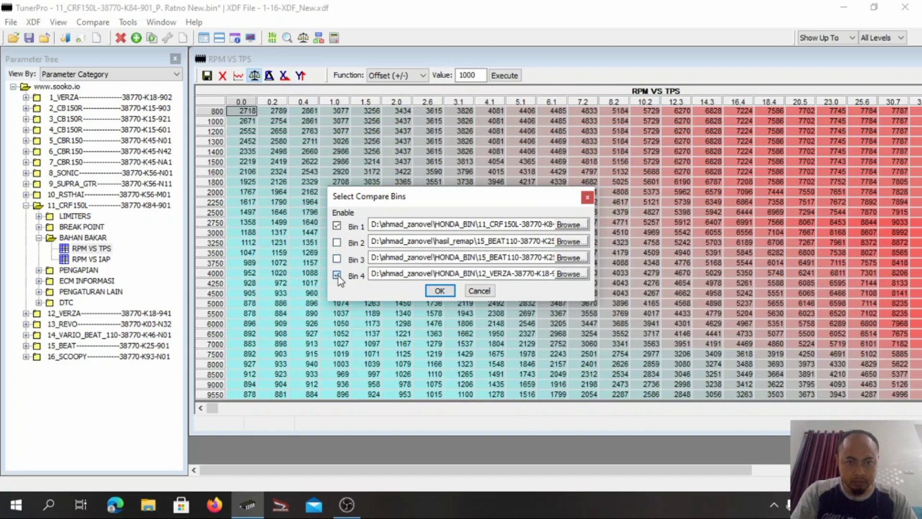
left_click(438, 290)
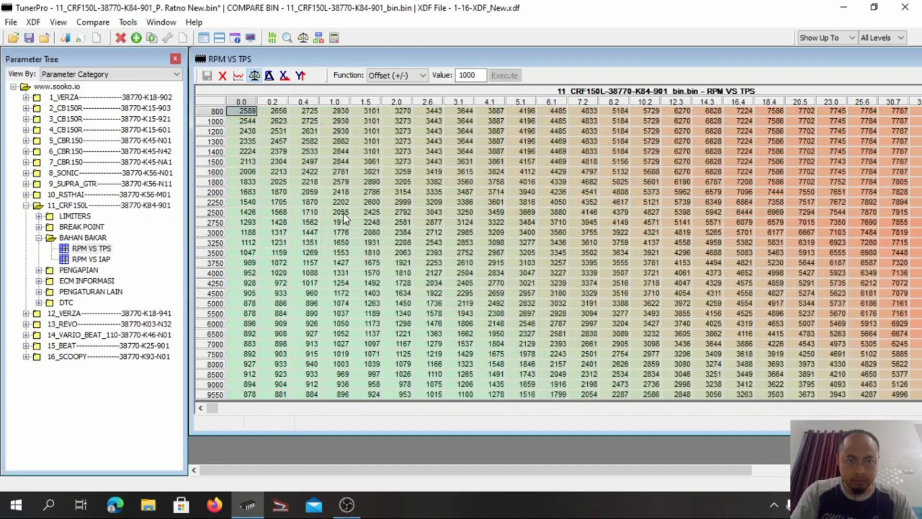
Step: Switch the RPM VS TPS table repeatedly between the current and compare bins to examine the fuel differences
left_click(254, 76)
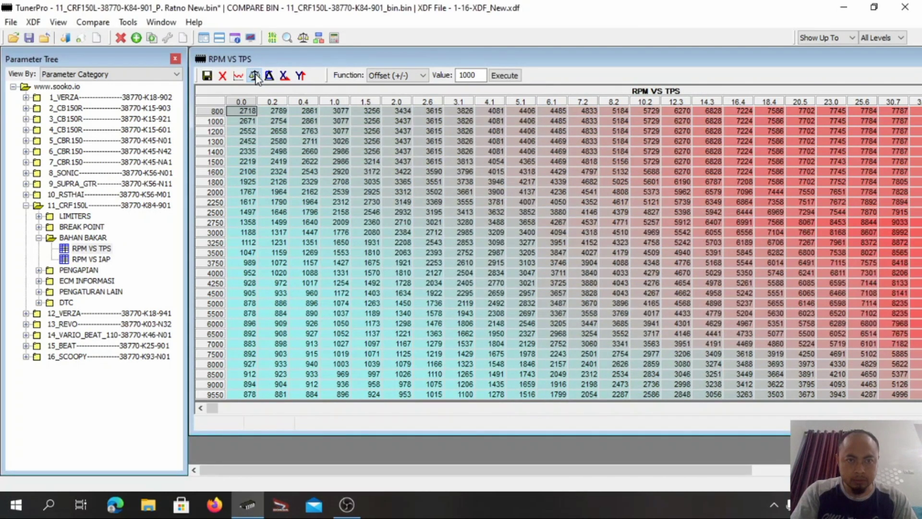
left_click(255, 77)
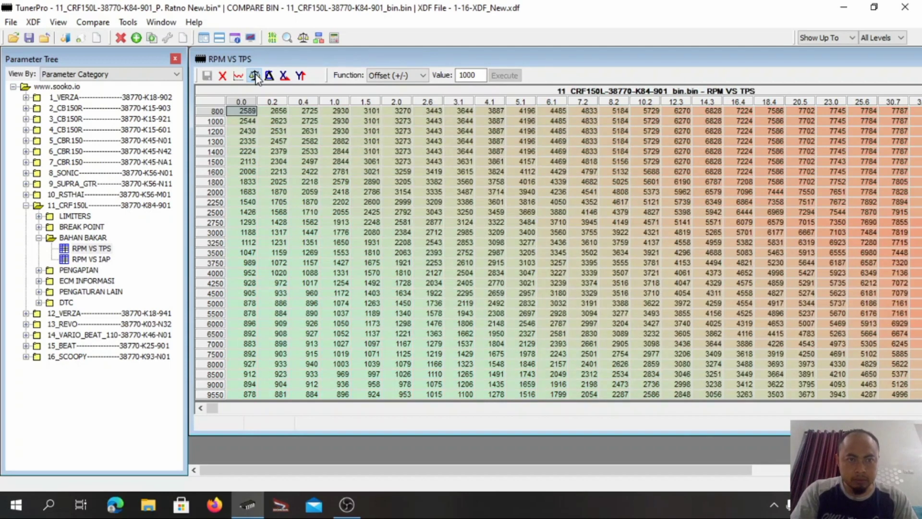
left_click(255, 76)
left_click(255, 77)
left_click(255, 77)
left_click(255, 76)
left_click(254, 76)
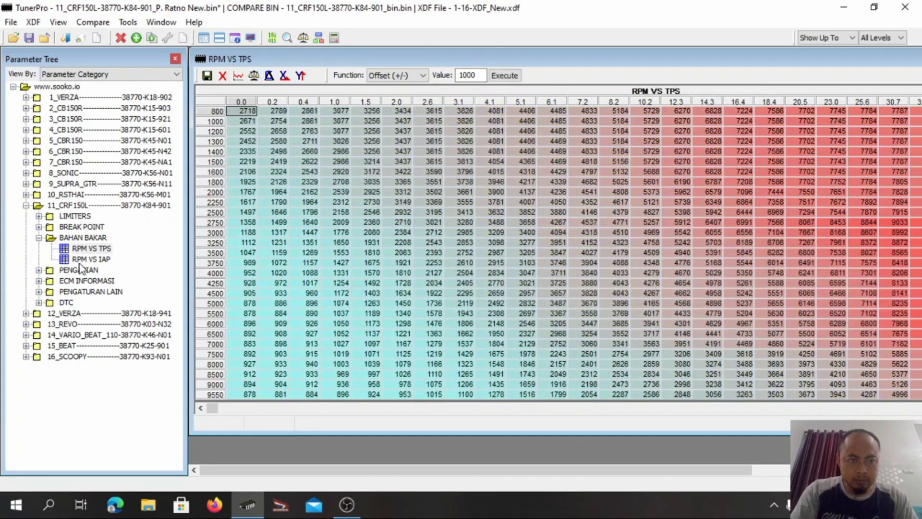
Step: Open the RPM VS IAP fuel table and compare its values with those of the compare bin
double_click(86, 260)
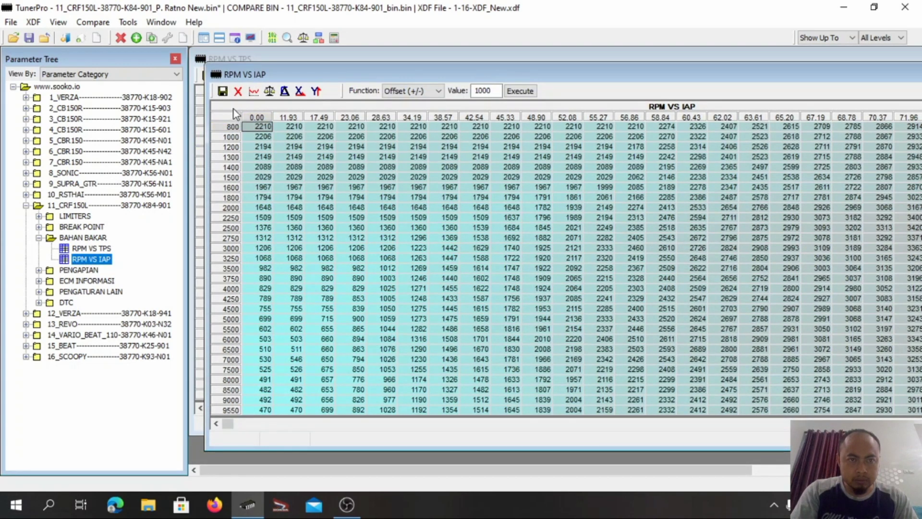
left_click(268, 95)
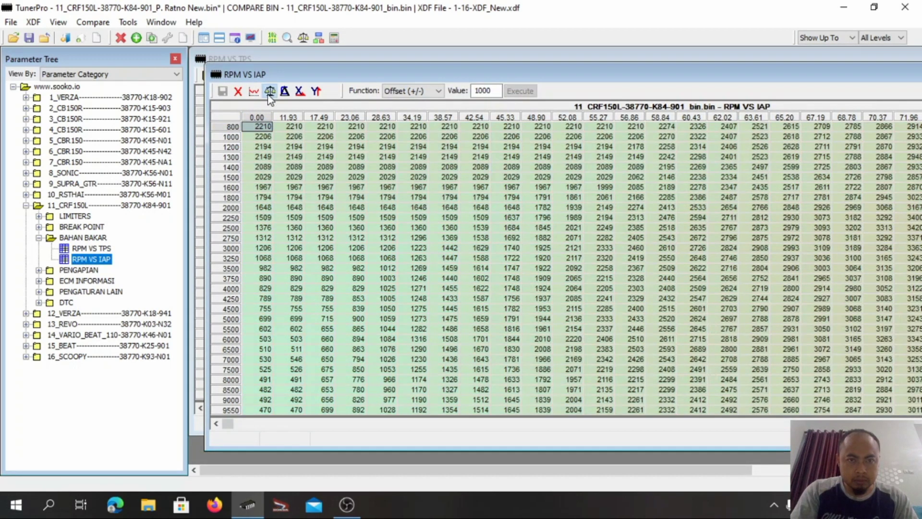
left_click(269, 95)
left_click(269, 91)
left_click(268, 95)
Step: Open Sticky Notes beside the RPM VS IAP table and read the noted fuel ranges and correction percentages
left_click(16, 504)
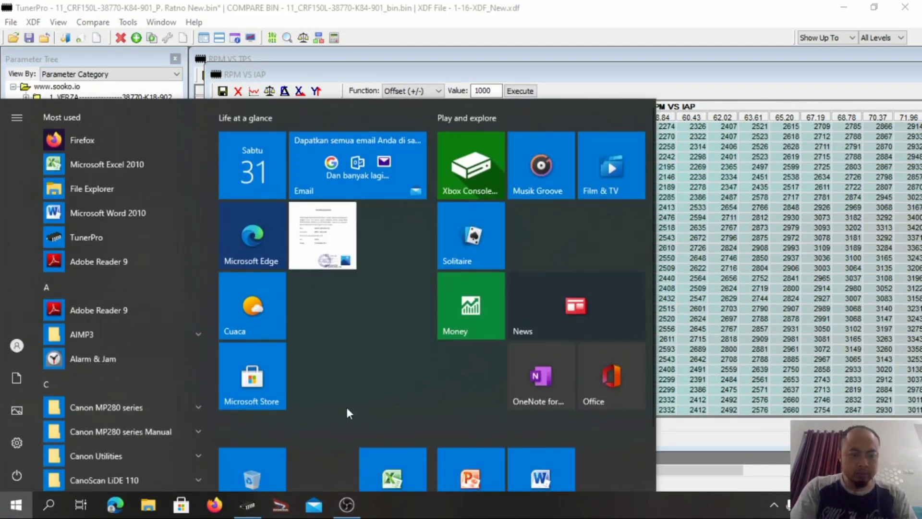
type("sti")
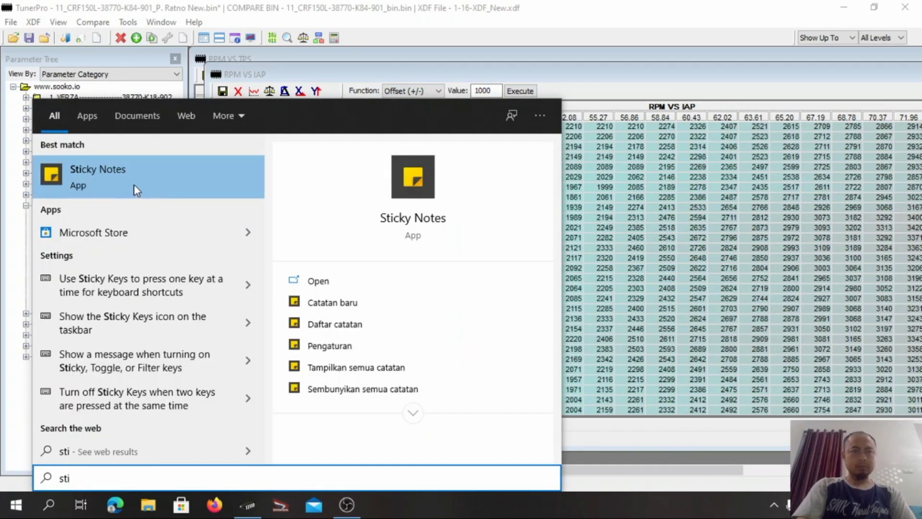
key("Escape")
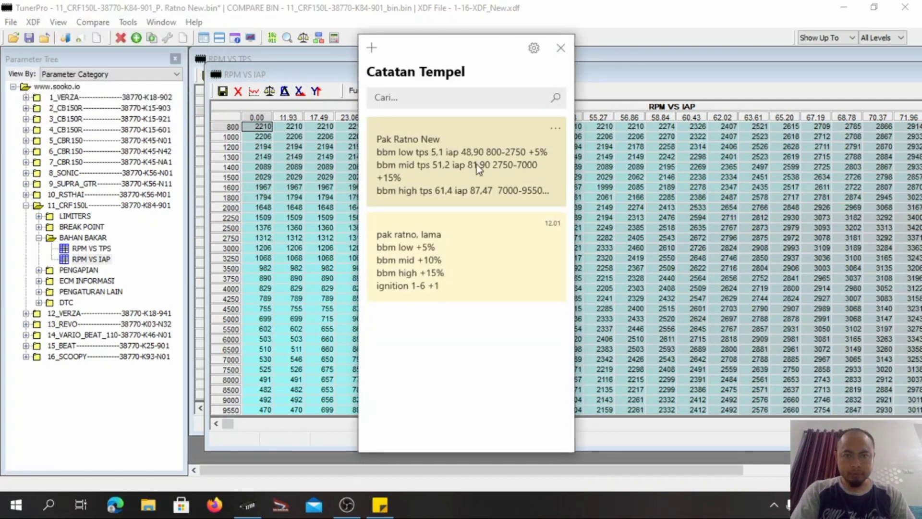
left_click_drag(472, 49, 652, 45)
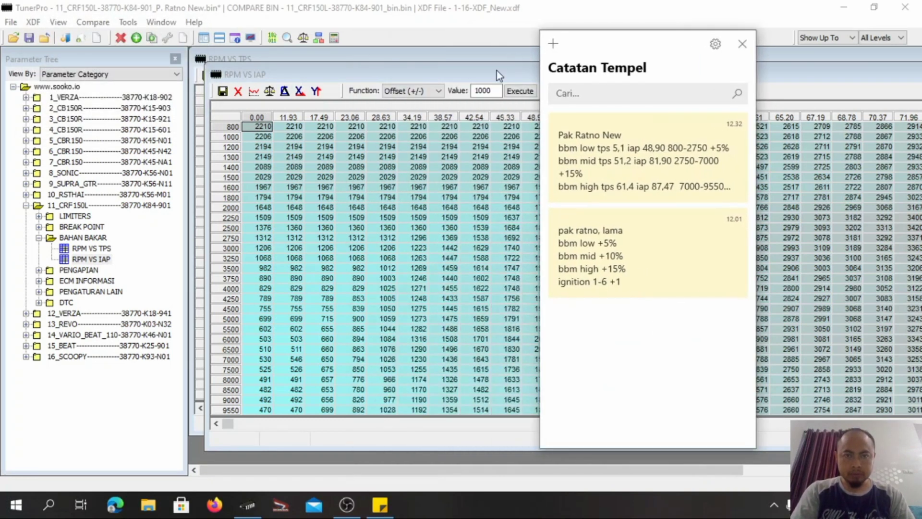
left_click(488, 76)
mouse_move(488, 76)
left_mouse_down()
mouse_move(454, 65)
mouse_move(477, 65)
left_mouse_up()
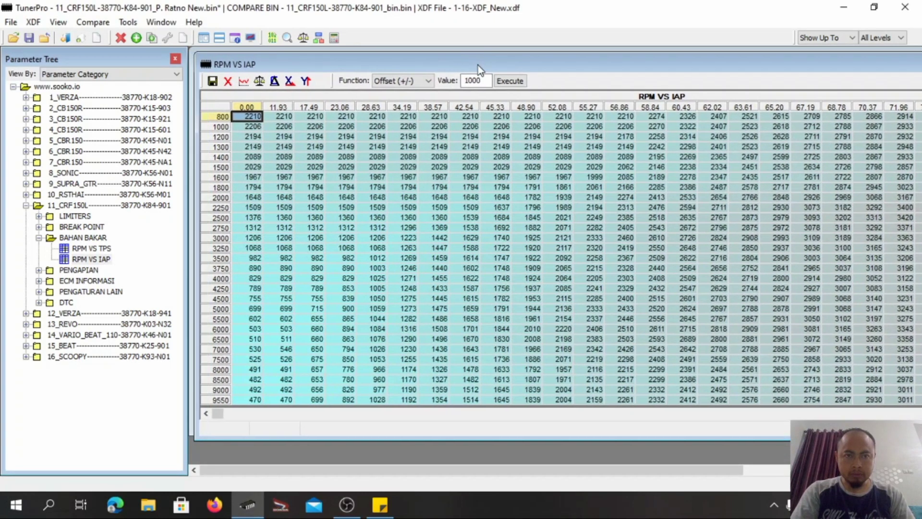
left_click(382, 505)
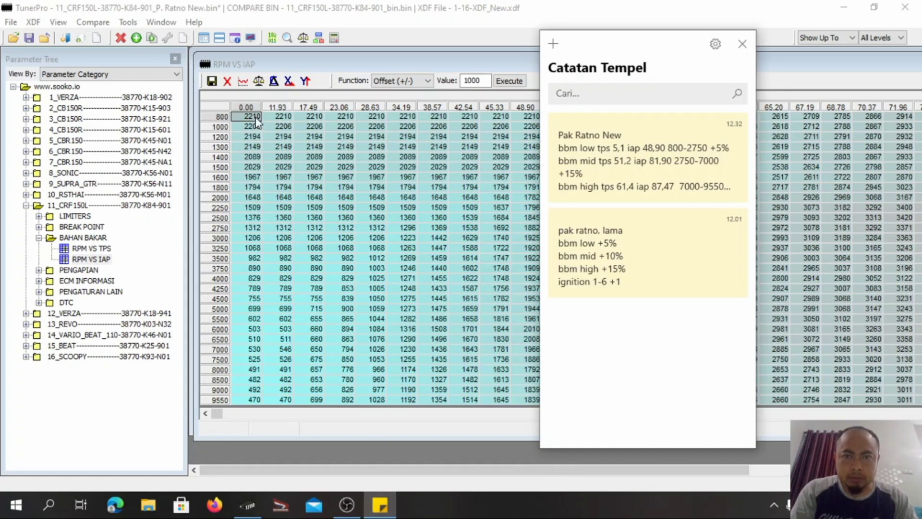
Step: Multiply the RPM VS IAP cells from 800 to 2750 rpm and IAP 0.00 to 48.90 by 1.05
left_click_drag(254, 117, 517, 231)
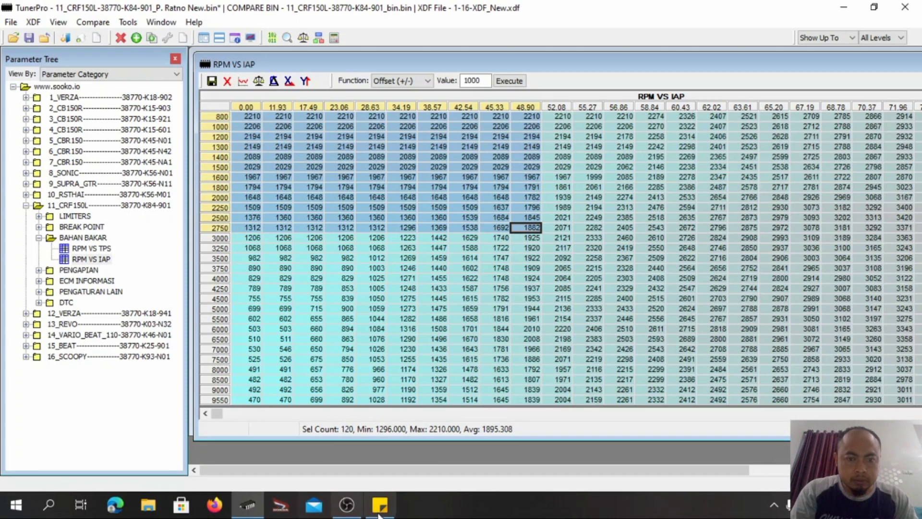
mouse_move(381, 508)
mouse_move(376, 472)
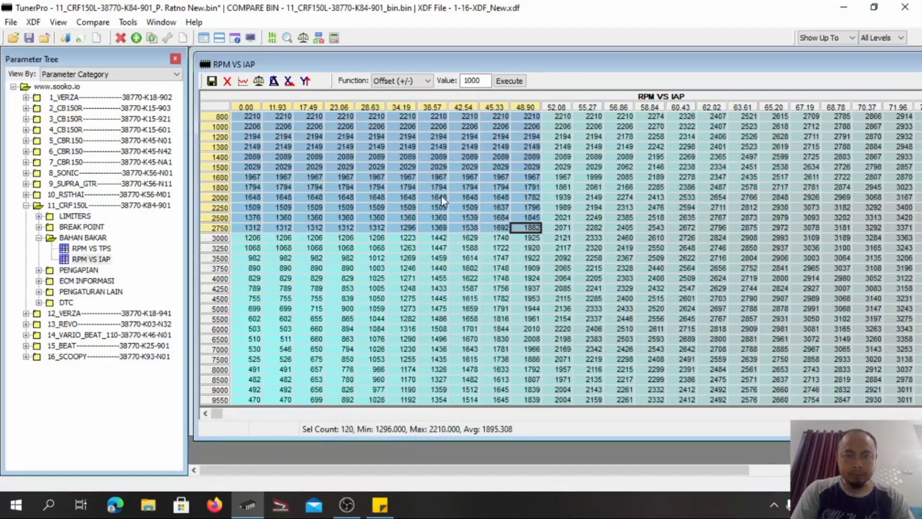
left_click(425, 81)
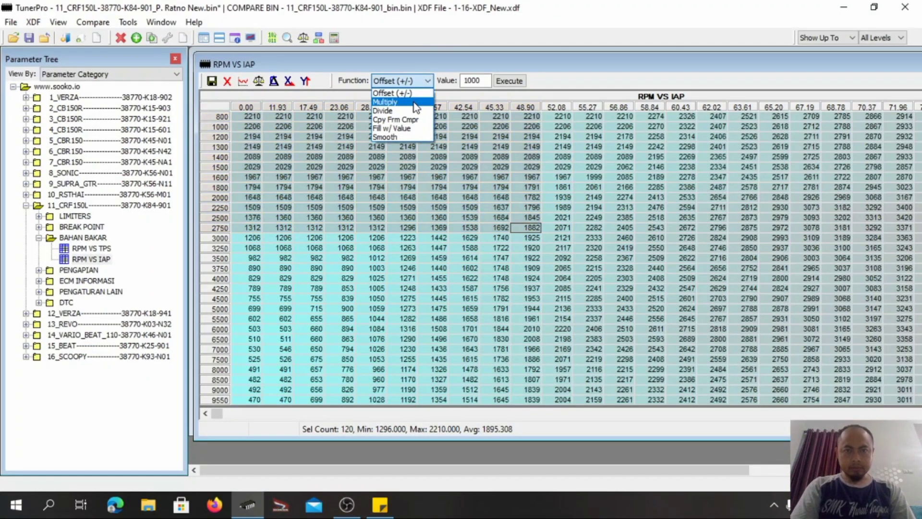
left_click(403, 99)
double_click(468, 80)
type("1")
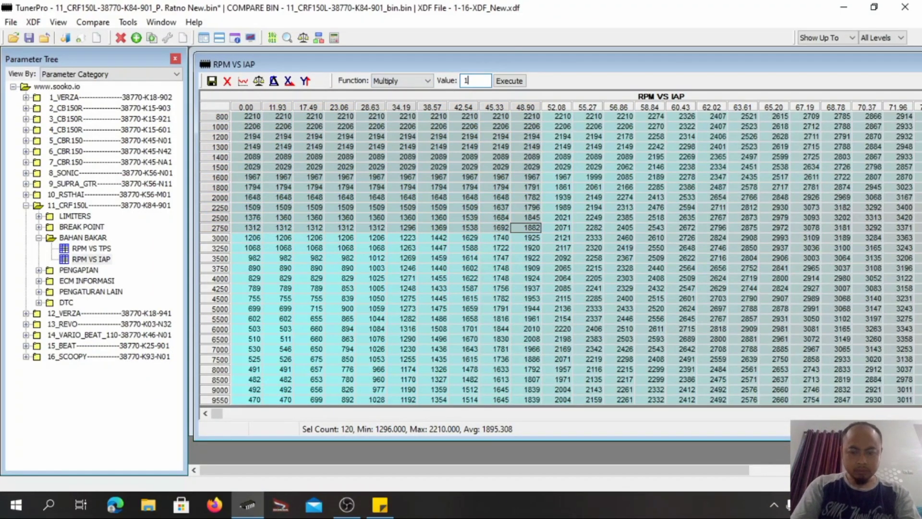
type(".05")
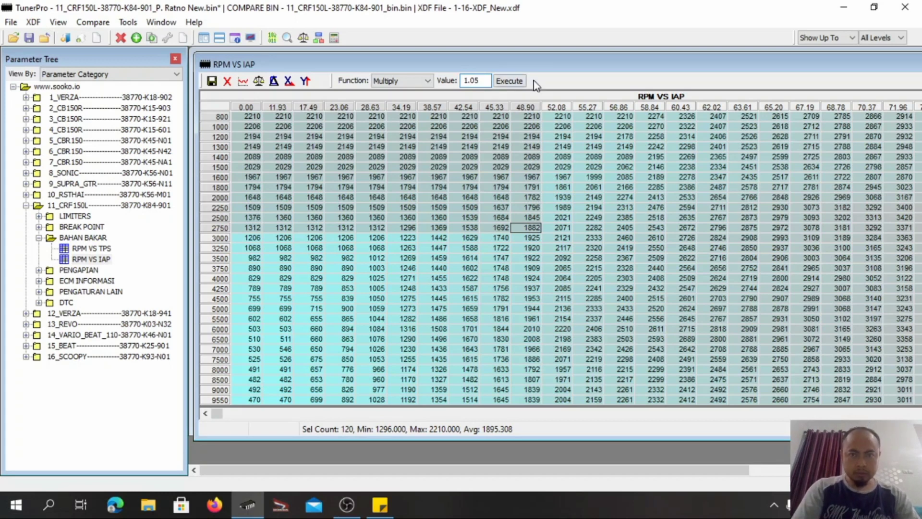
left_click(514, 79)
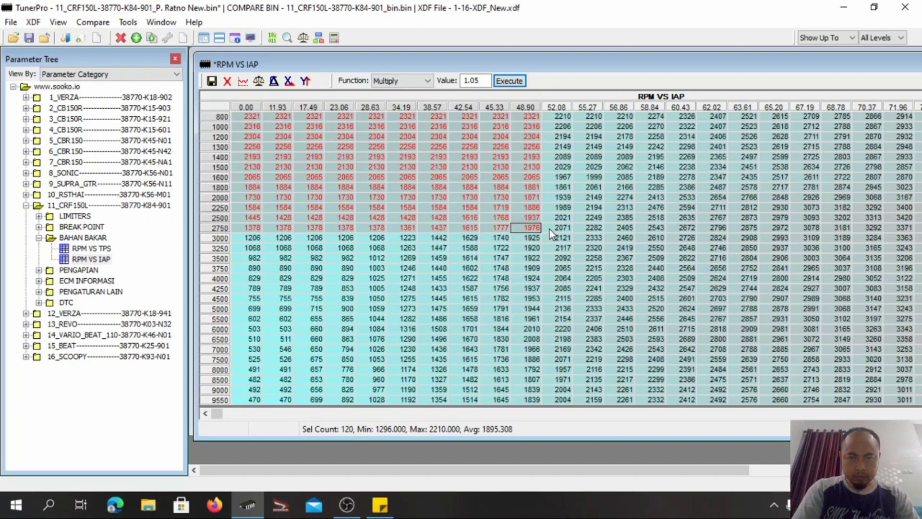
Step: Check the noted mid-range fuel limits and correction percentage in Sticky Notes, returning to the RPM VS IAP table
left_click(384, 508)
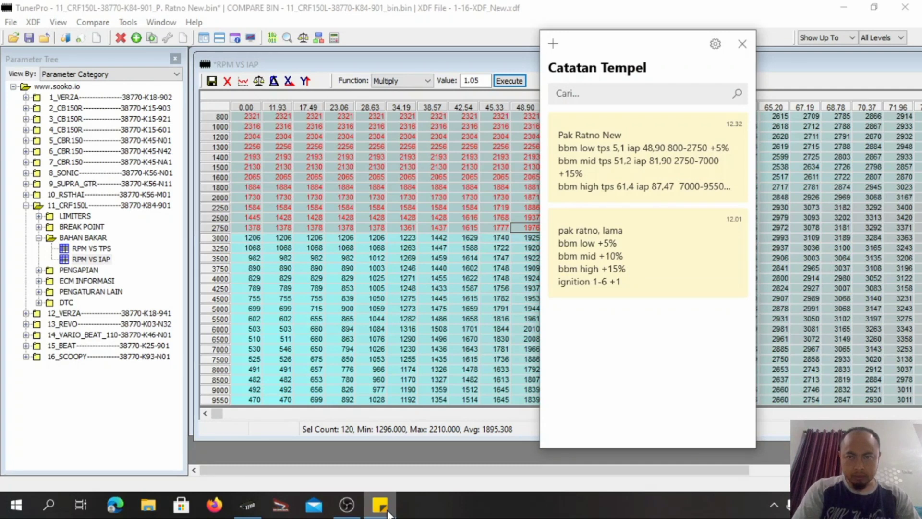
left_click(387, 512)
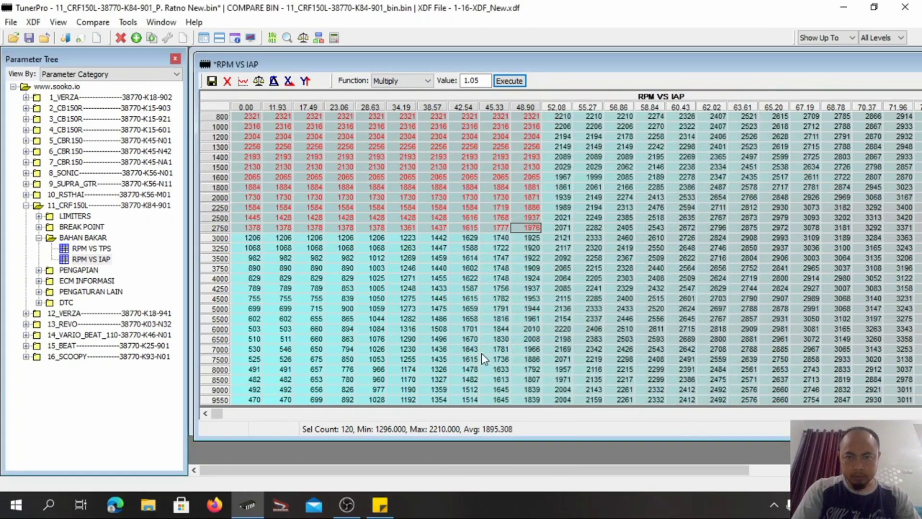
left_click(384, 512)
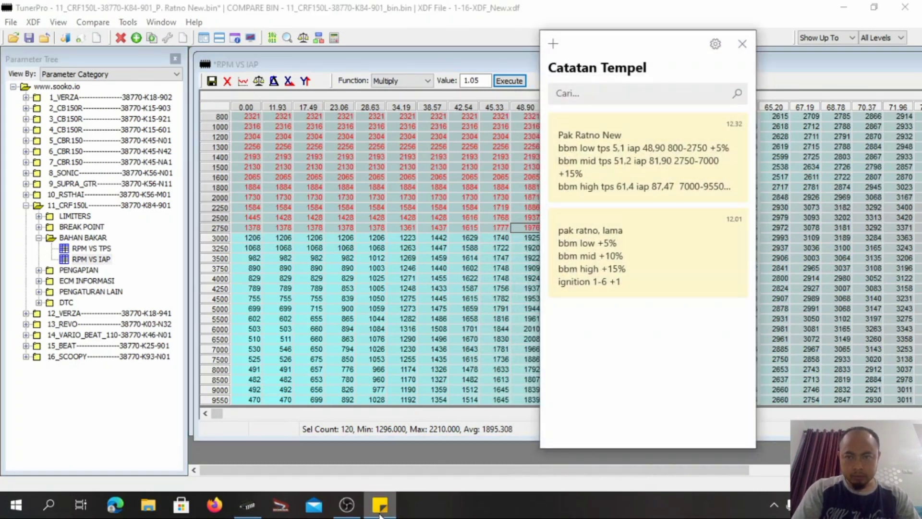
left_click(379, 512)
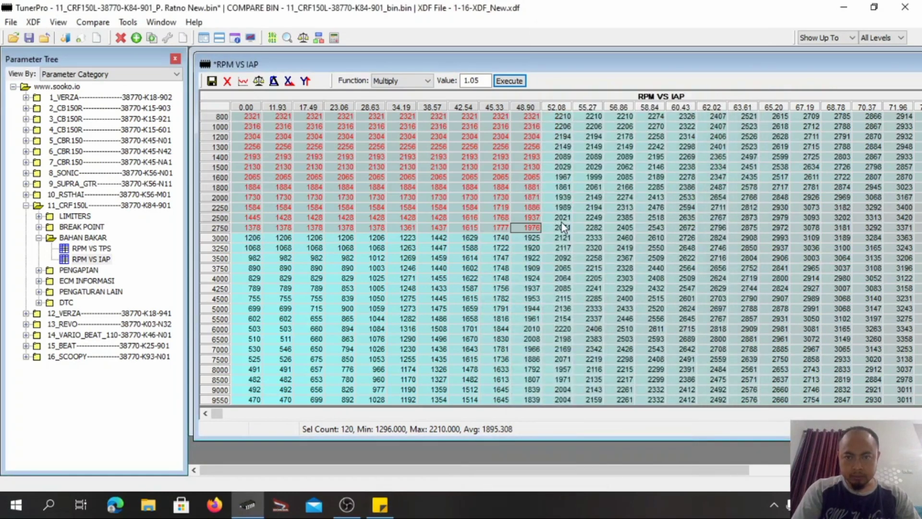
Step: Multiply the RPM VS IAP cells from 2750 to 7000 rpm and IAP 52.08 to 81.90 by 1.15
left_click_drag(567, 225, 903, 227)
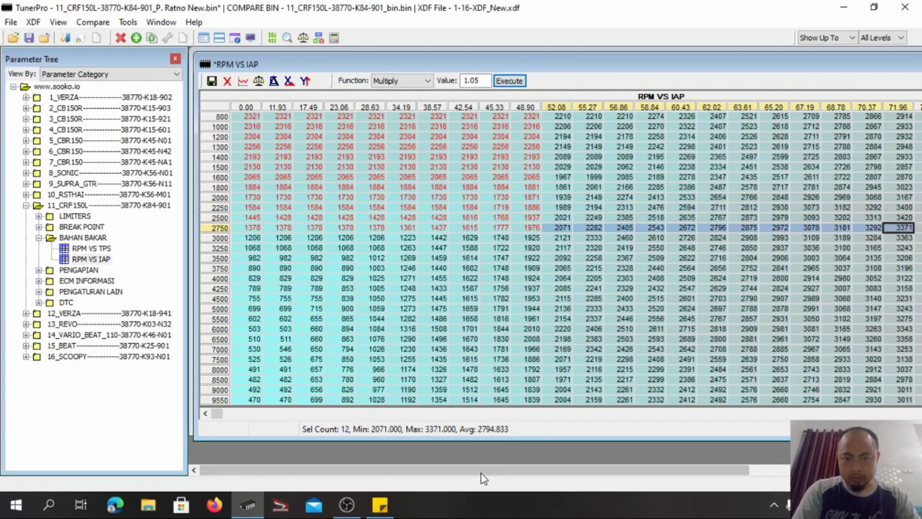
left_click_drag(606, 489, 682, 492)
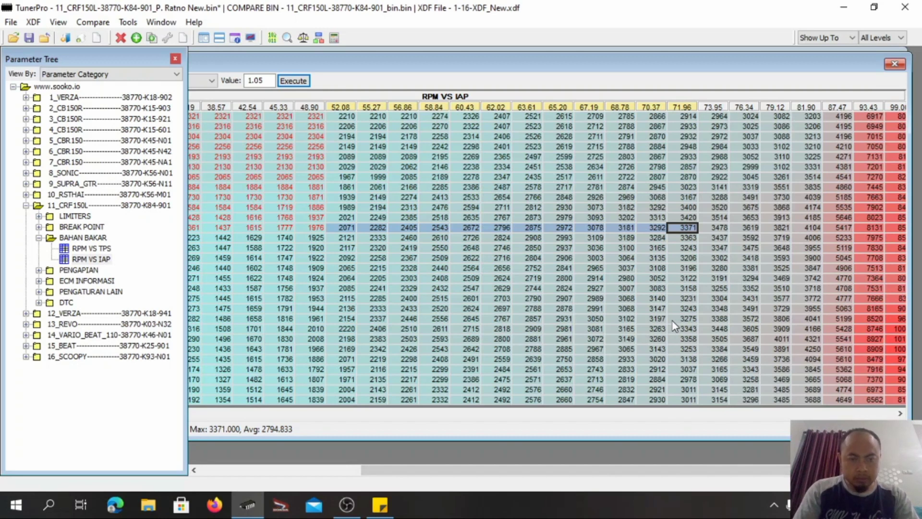
key("shift+Right")
key("shift+Right")
key("shift+Right")
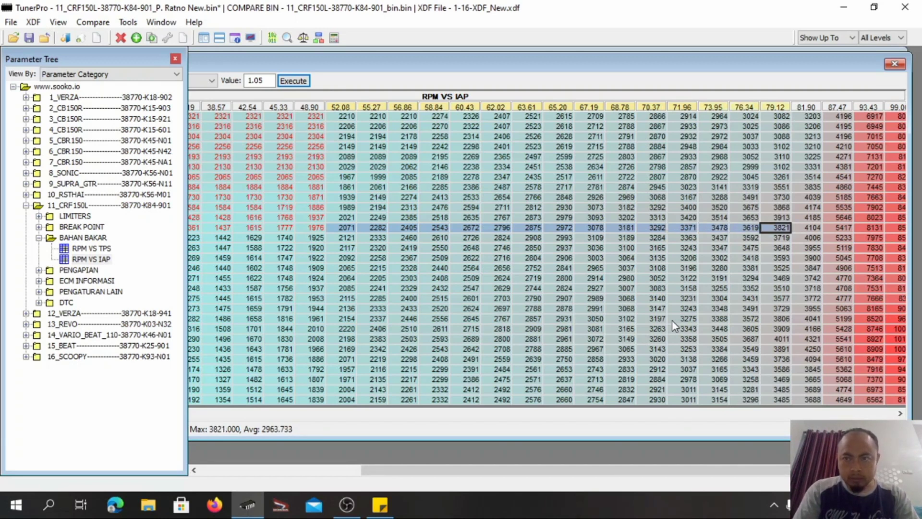
key("shift+Right")
key("shift+Down")
key("shift+Down")
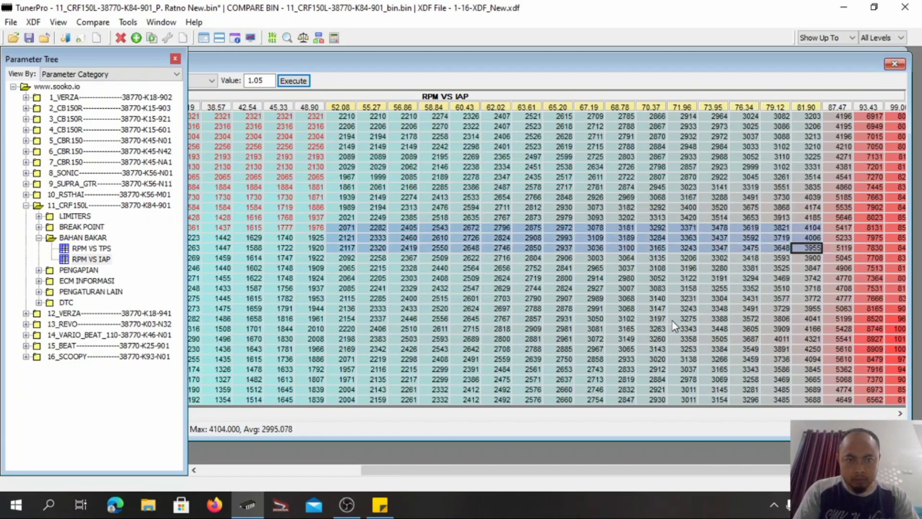
key("shift+Down")
key("shift+Down")
key("shift+Down")
key("shift+Down")
key("shift+Down")
left_click_drag(607, 464, 420, 479)
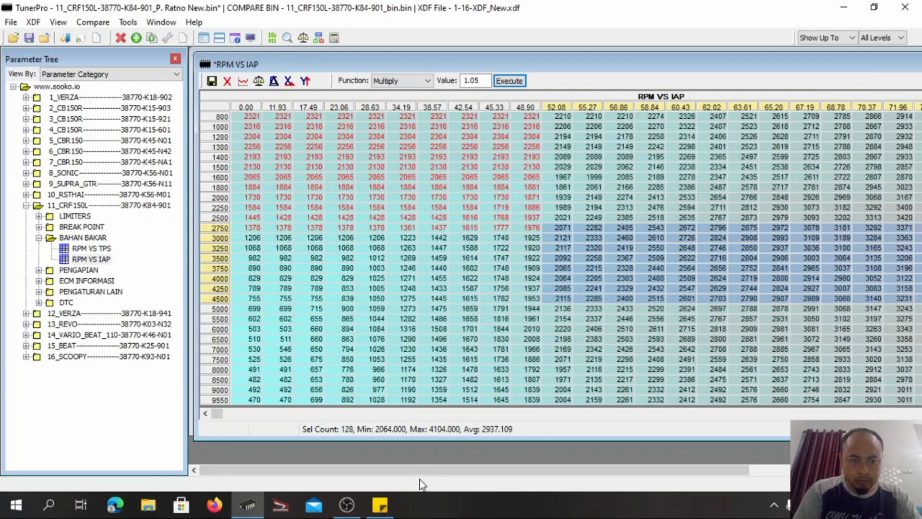
mouse_move(379, 504)
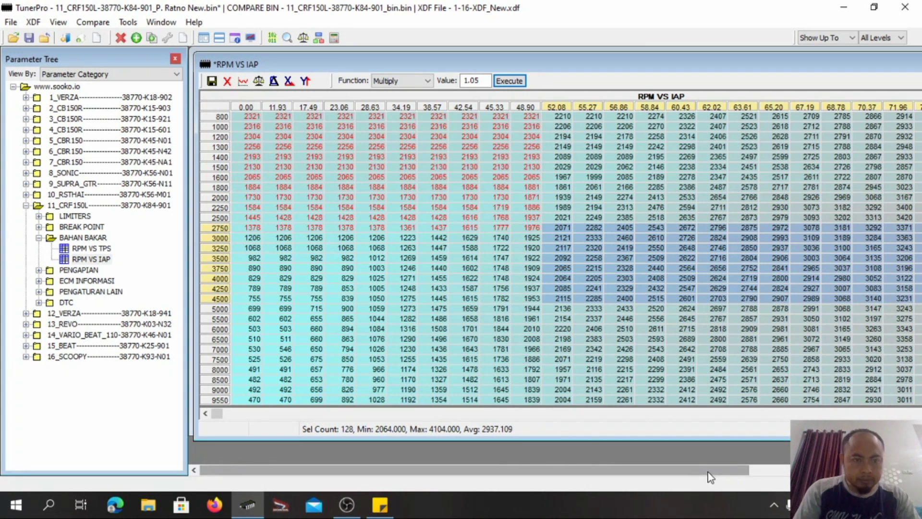
key("shift+Down")
key("shift+Down")
key("shift+Down")
key("shift+Down")
key("shift+Down")
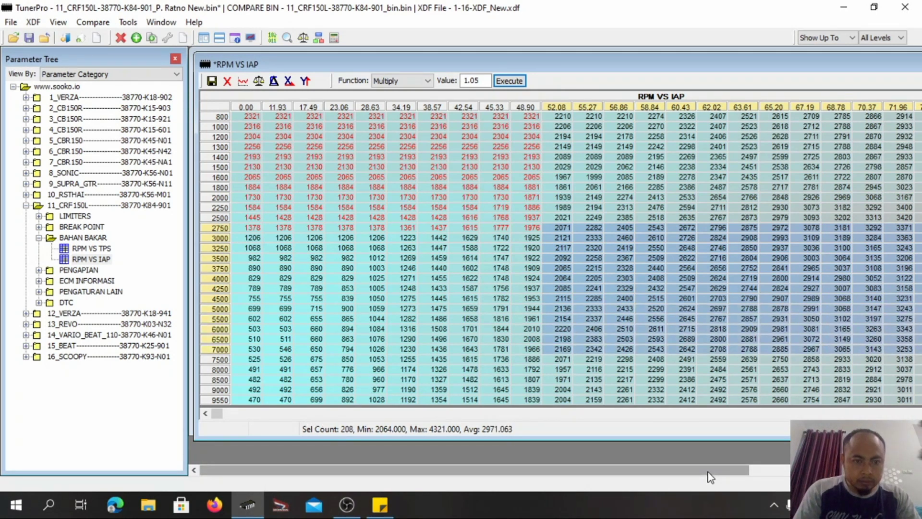
left_click(479, 83)
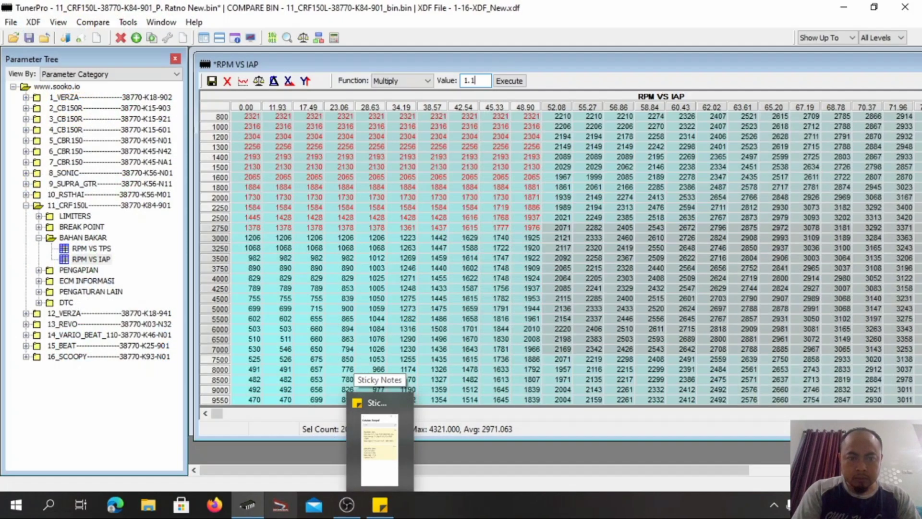
type("5")
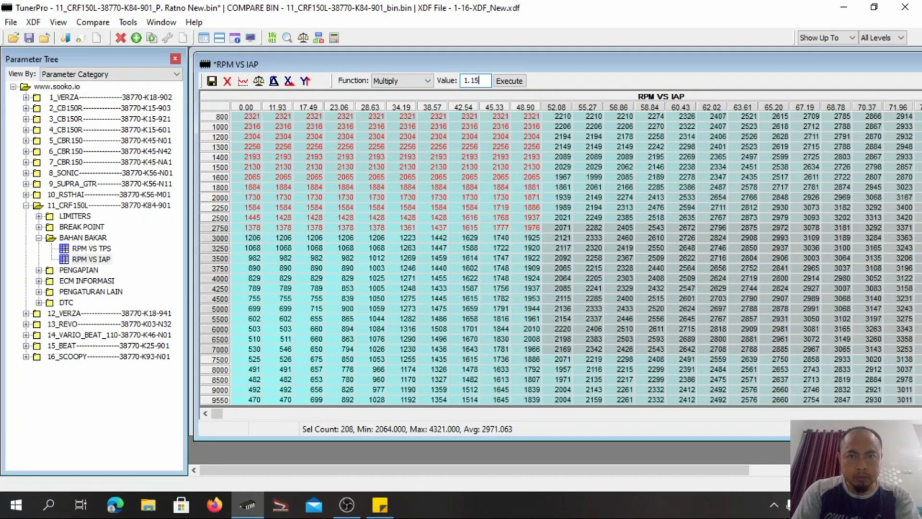
left_click(508, 81)
Step: Check the noted high-range correction and multiply the RPM VS IAP cells from 7000 to 9550 rpm at IAP 87.47 and 93.43 by 1.1
left_click_drag(381, 471, 542, 471)
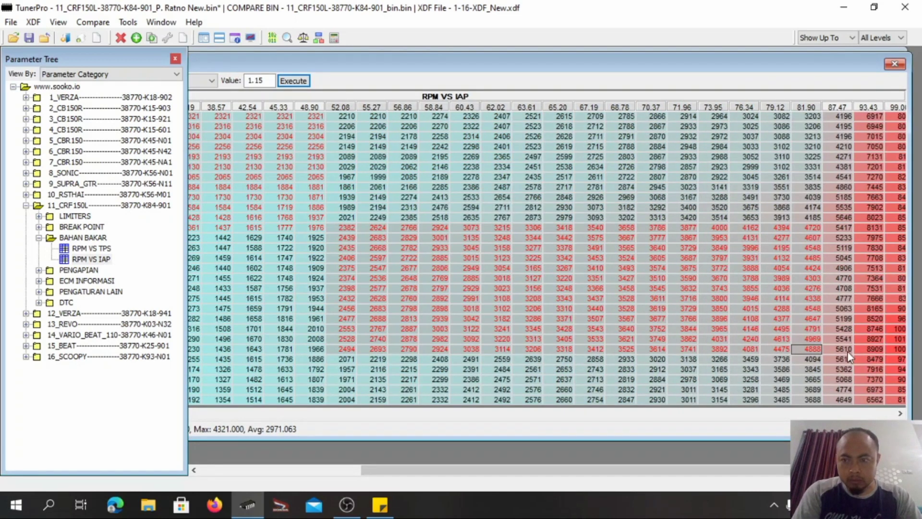
left_click_drag(842, 348, 867, 350)
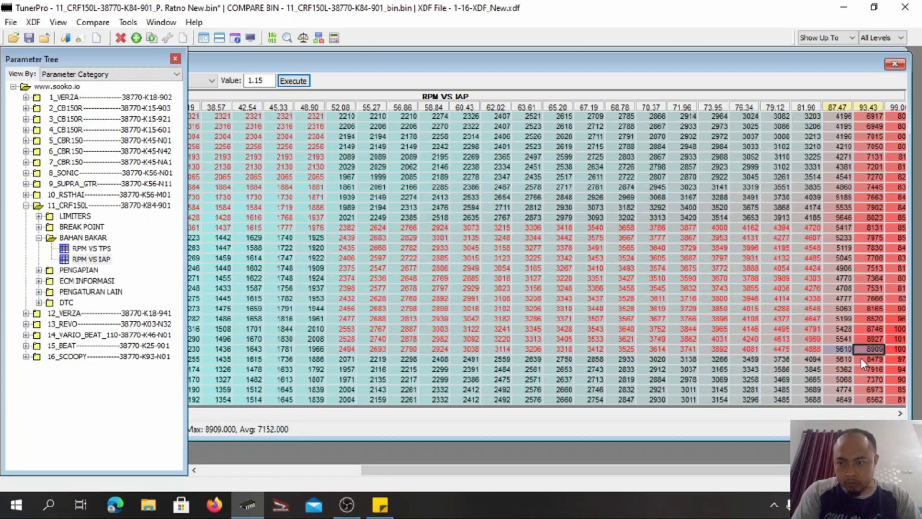
left_click_drag(868, 384, 870, 403)
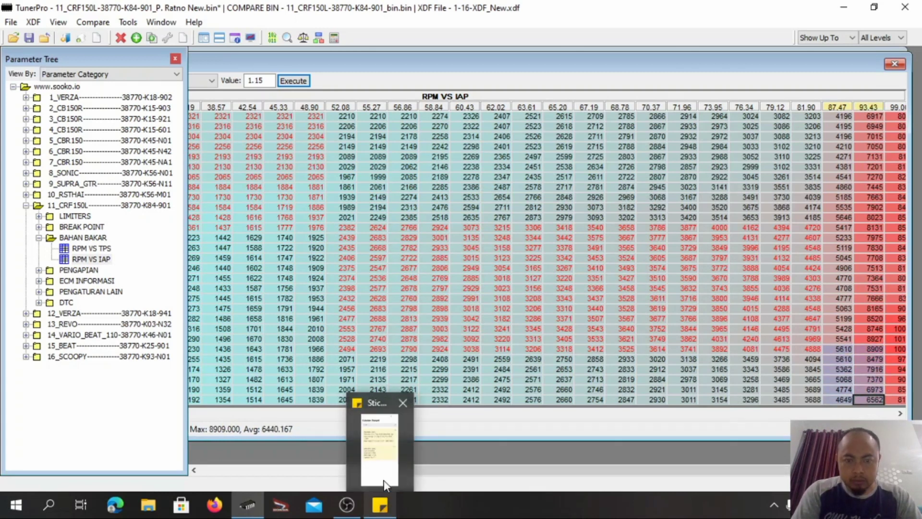
mouse_move(386, 477)
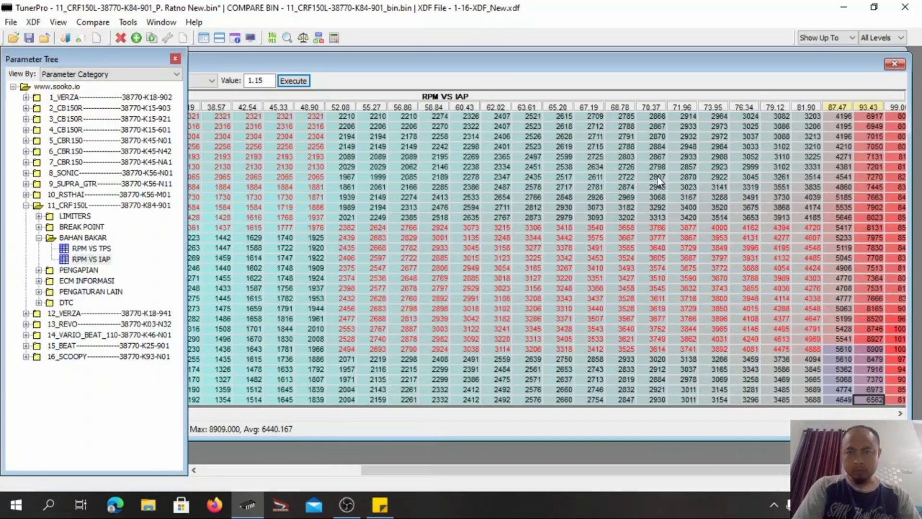
left_click(381, 505)
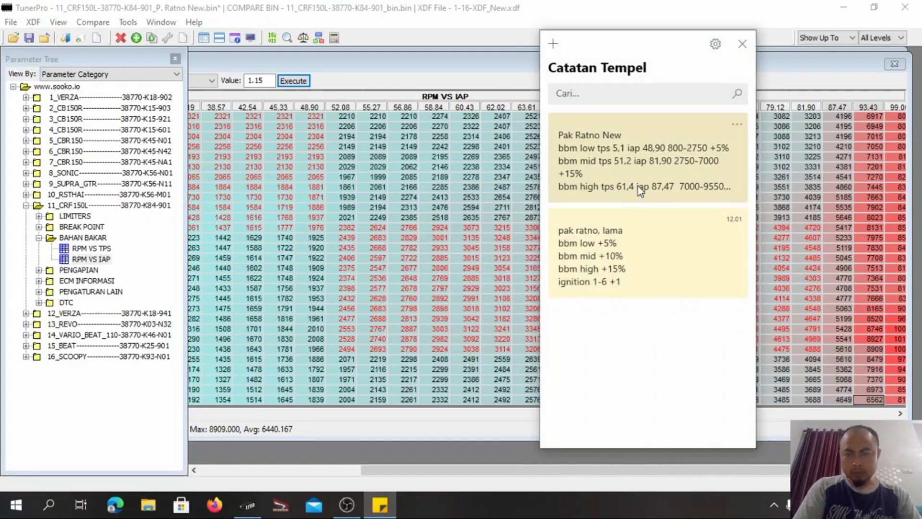
left_click(638, 186)
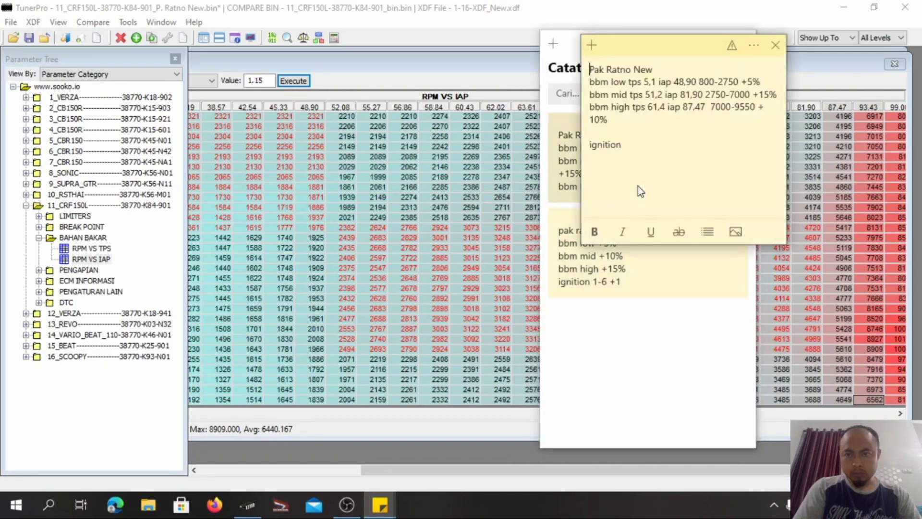
left_click(249, 511)
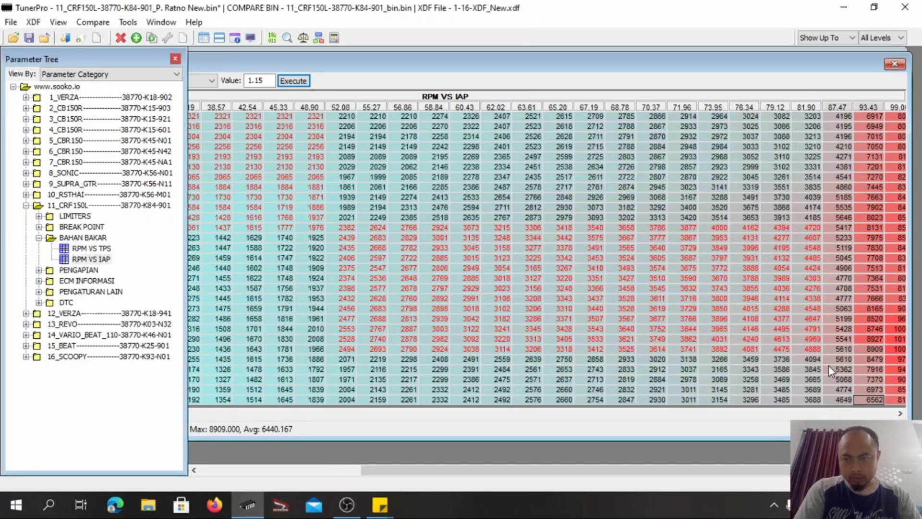
left_click_drag(830, 347, 868, 404)
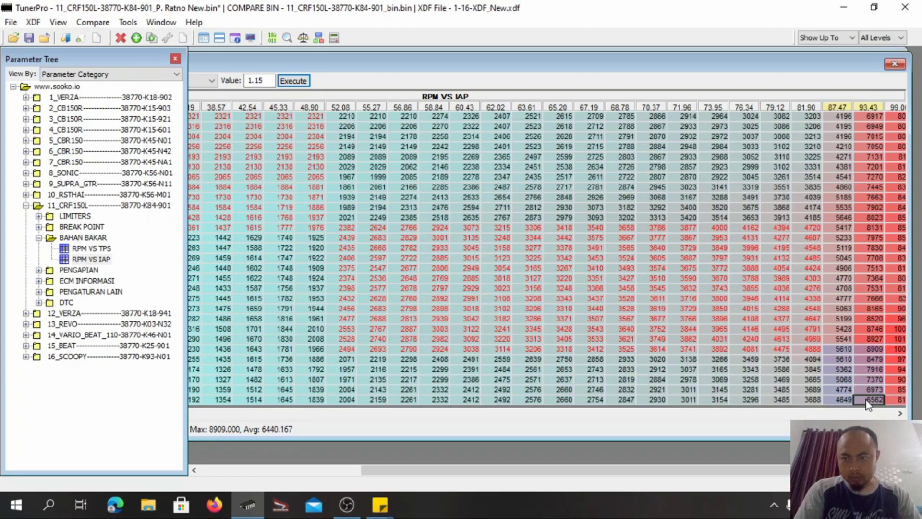
left_click(260, 80)
type("1")
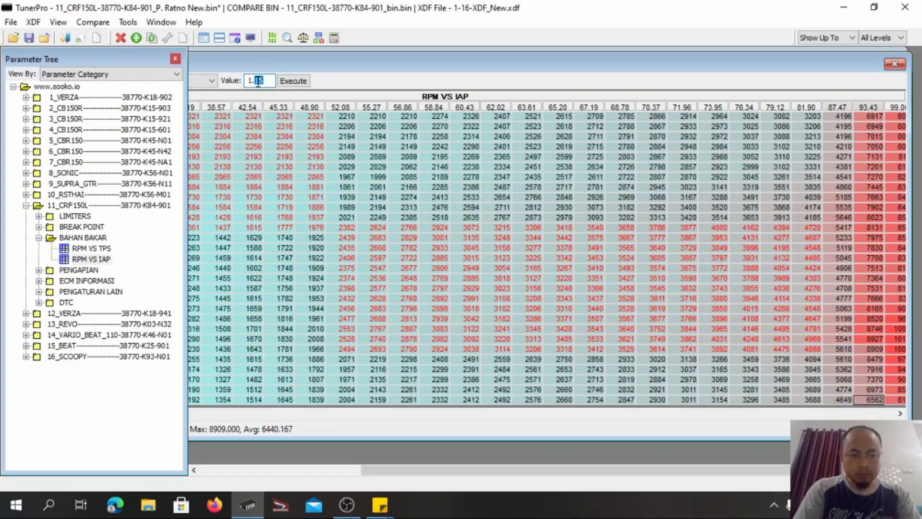
left_click(291, 81)
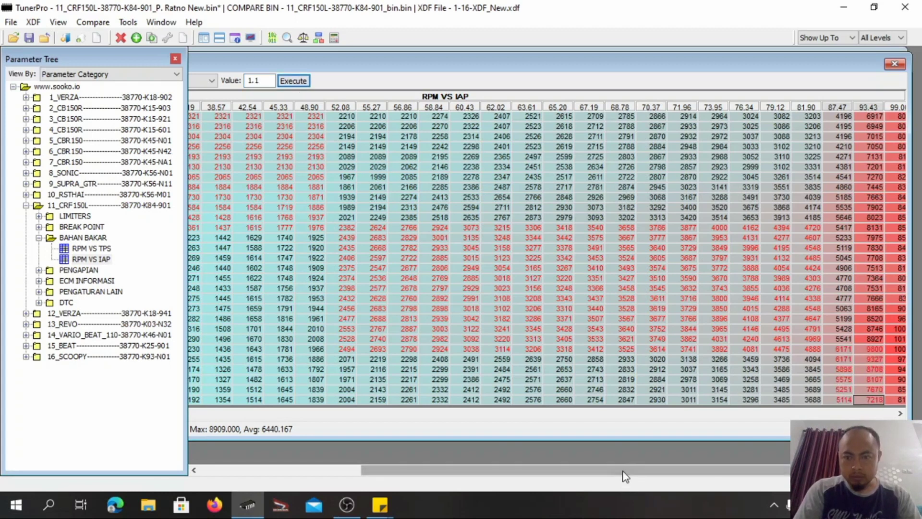
Step: Multiply the IAP 99.00 cells from 7500 to 9550 rpm by 1.1 and commit the RPM VS IAP table changes
left_click(900, 414)
left_click_drag(864, 358, 866, 403)
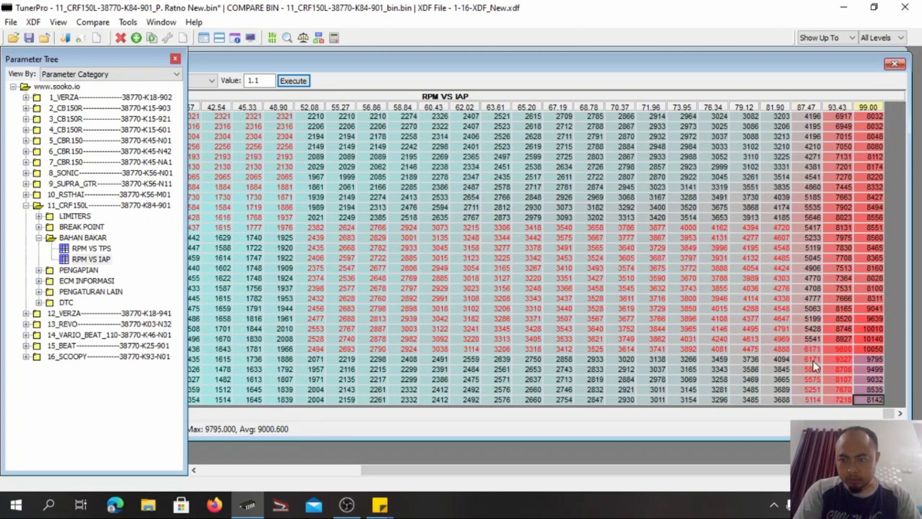
left_click(292, 82)
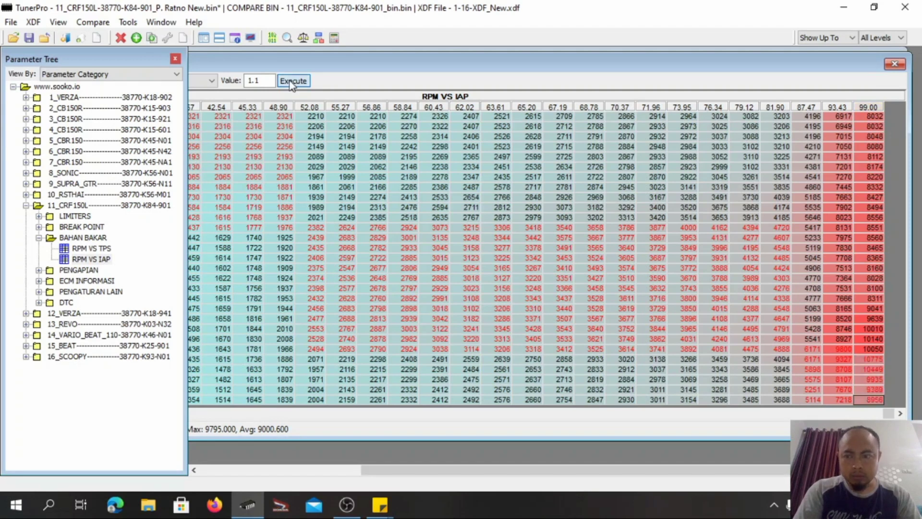
left_click_drag(427, 477, 235, 462)
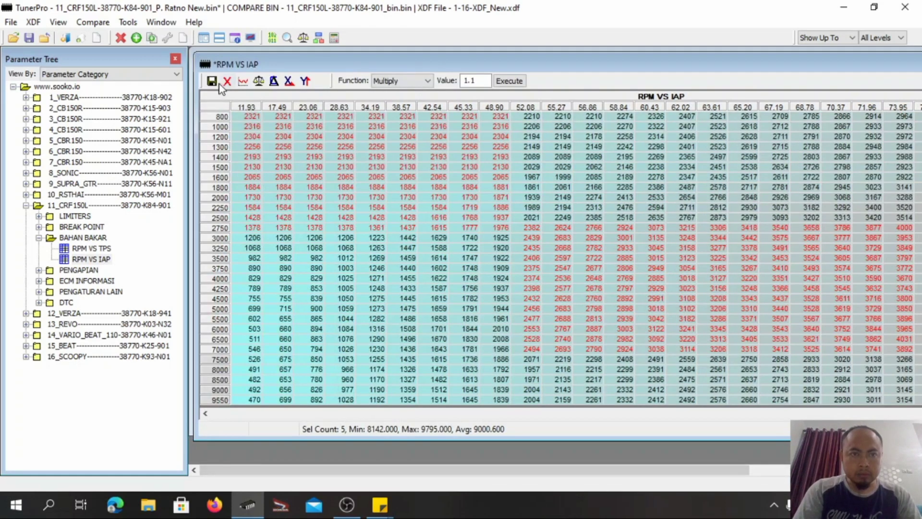
left_click(214, 84)
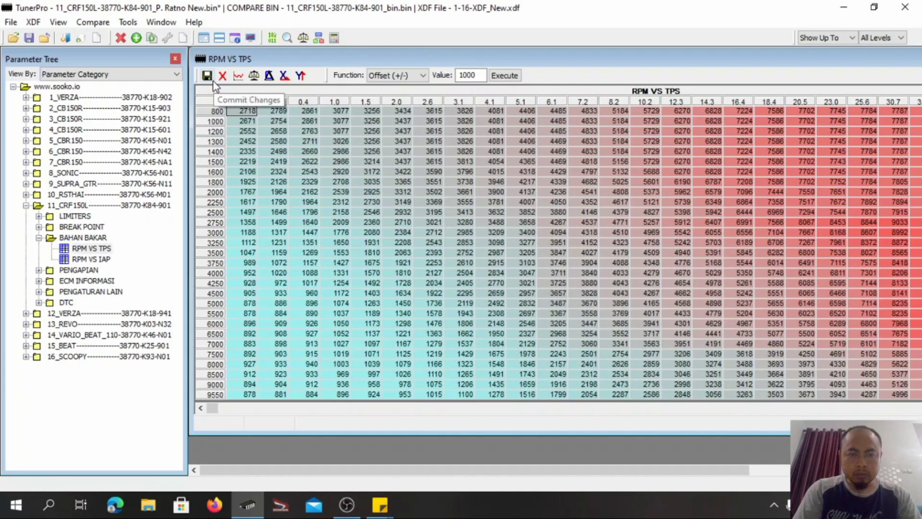
Step: Compare the edited RPM VS TPS fuel table with the compare bin's values
left_click(255, 76)
left_click(254, 75)
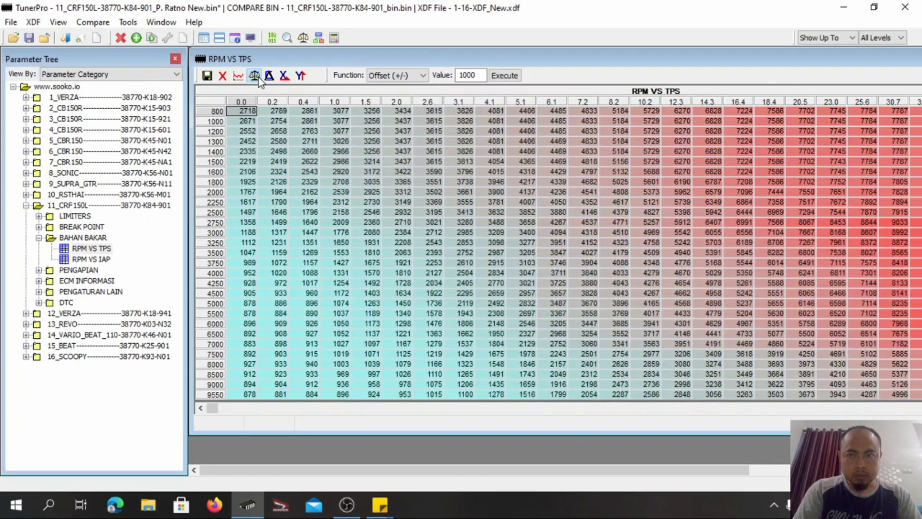
left_click(255, 76)
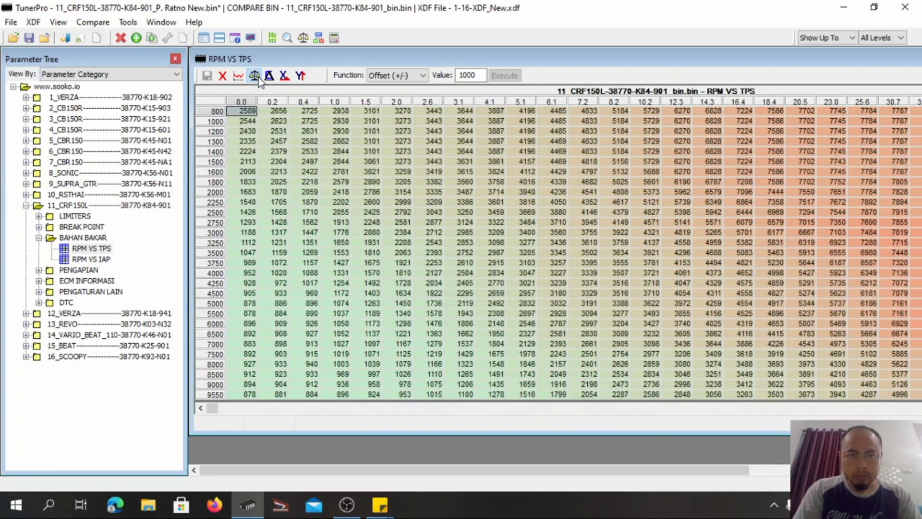
left_click(378, 79)
left_click(379, 89)
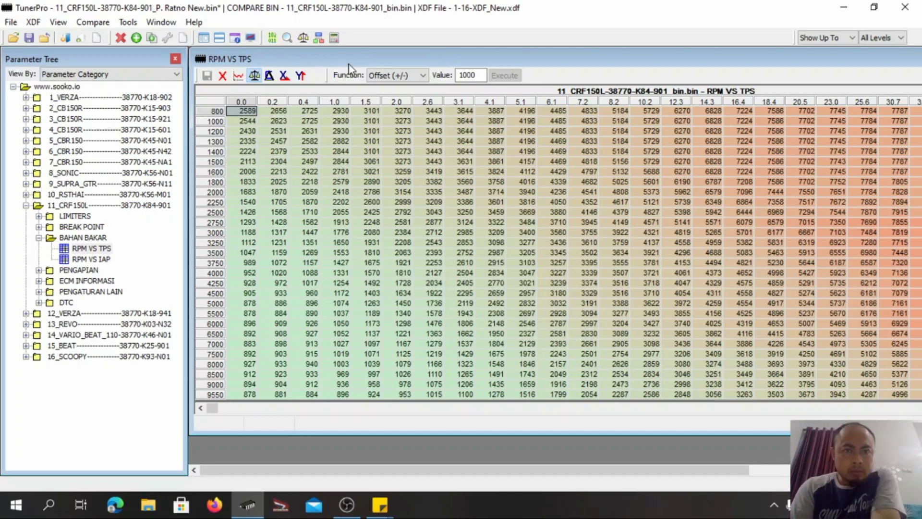
left_click(386, 74)
left_click(387, 73)
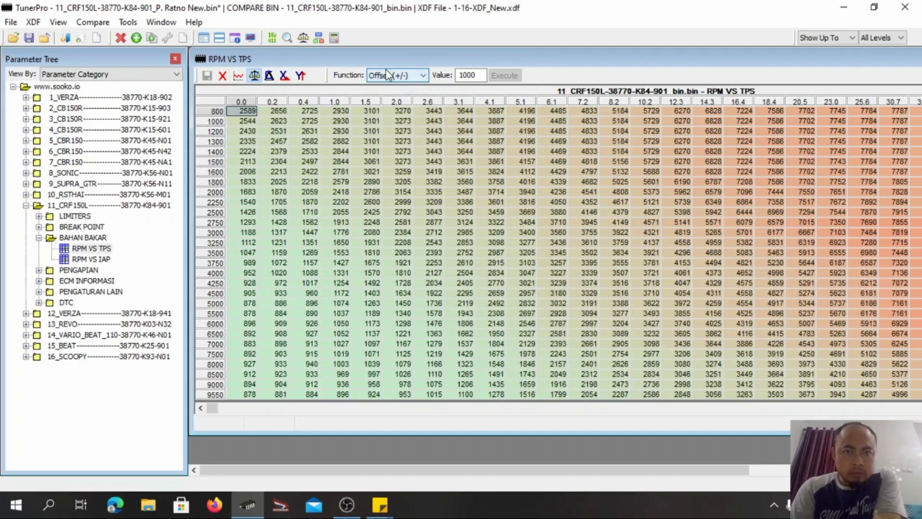
Step: Reopen the RPM VS IAP table, compare its edited values with the compare bin, and close it
double_click(90, 260)
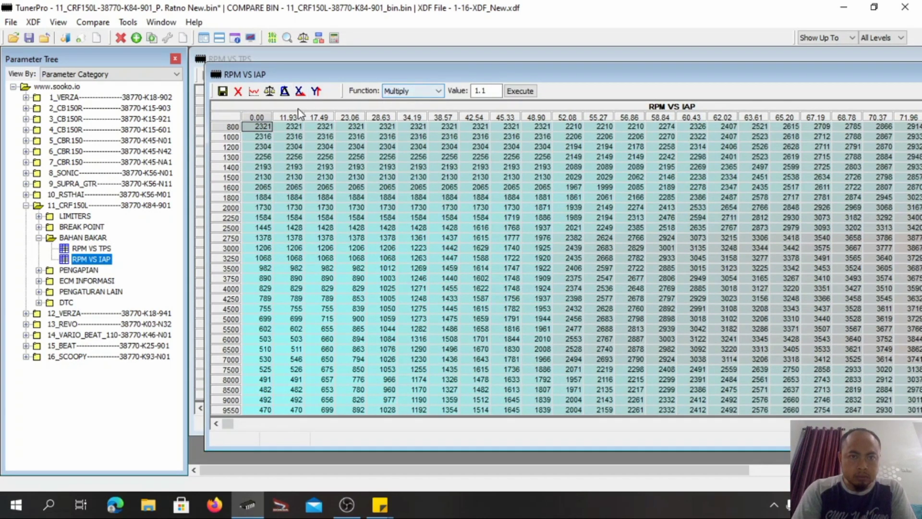
left_click(269, 92)
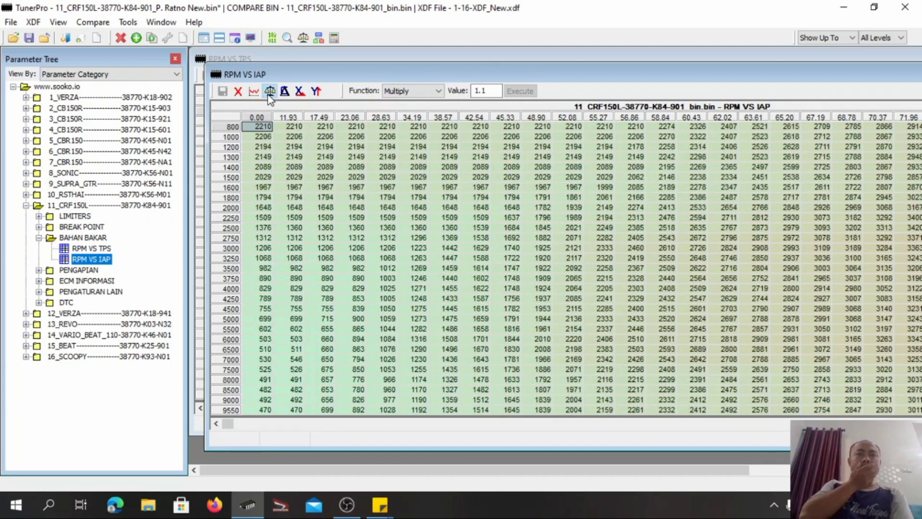
left_click(238, 91)
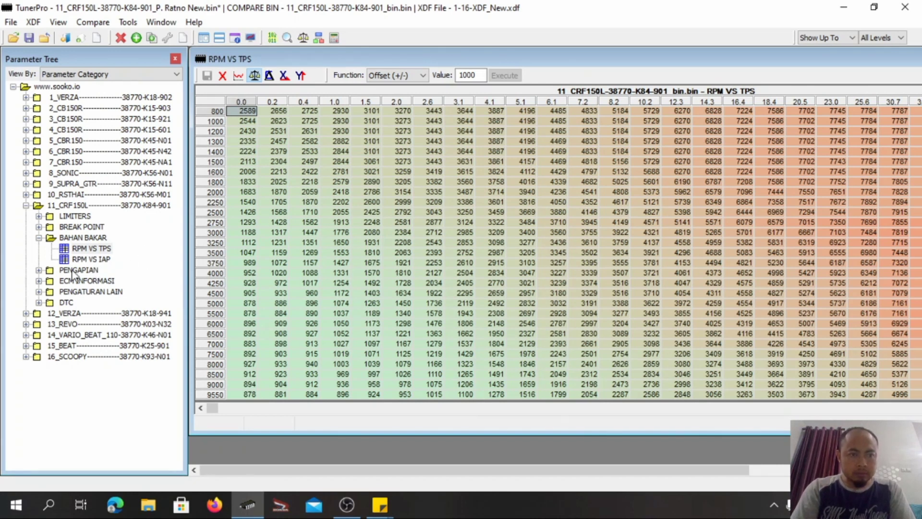
Step: Open the NETRAL ignition table under PENGAPIAN for the CRF150L and close the RPM VS TPS table
left_click(39, 270)
left_click(38, 238)
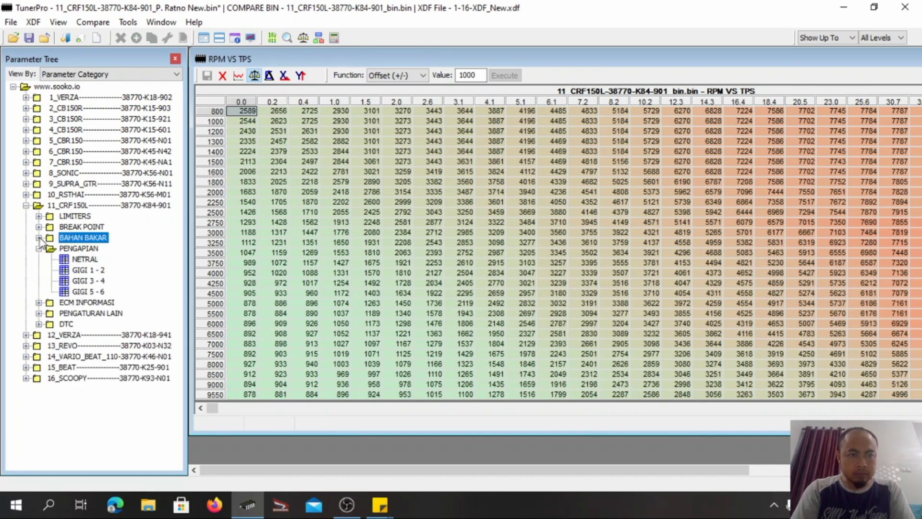
double_click(82, 260)
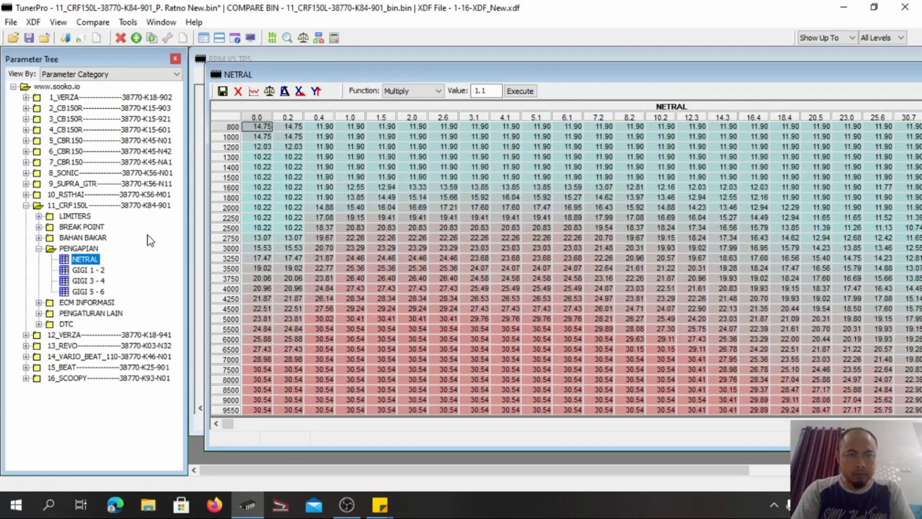
left_click(284, 58)
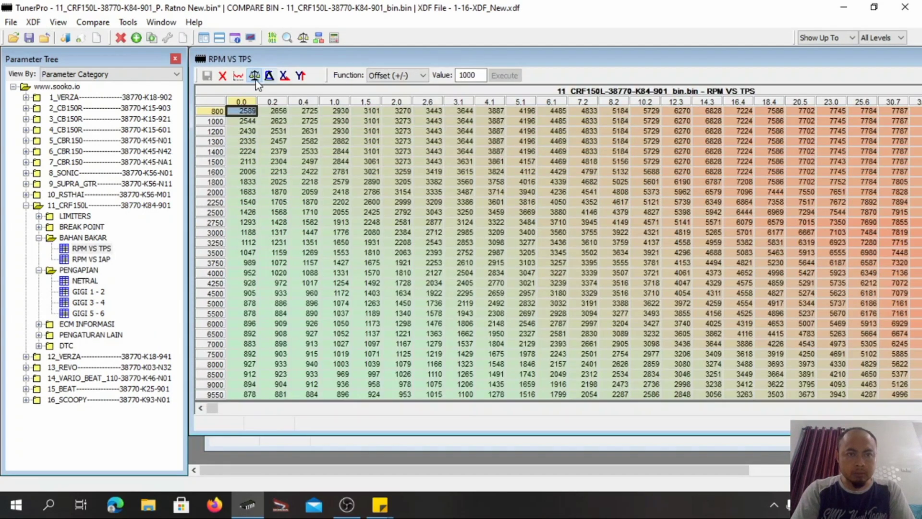
left_click(224, 77)
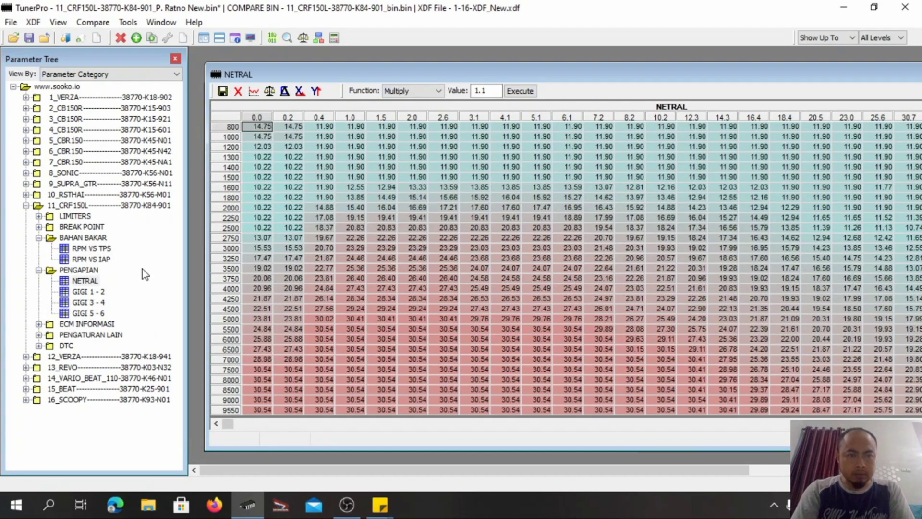
left_click(89, 282)
left_click_drag(323, 74, 310, 61)
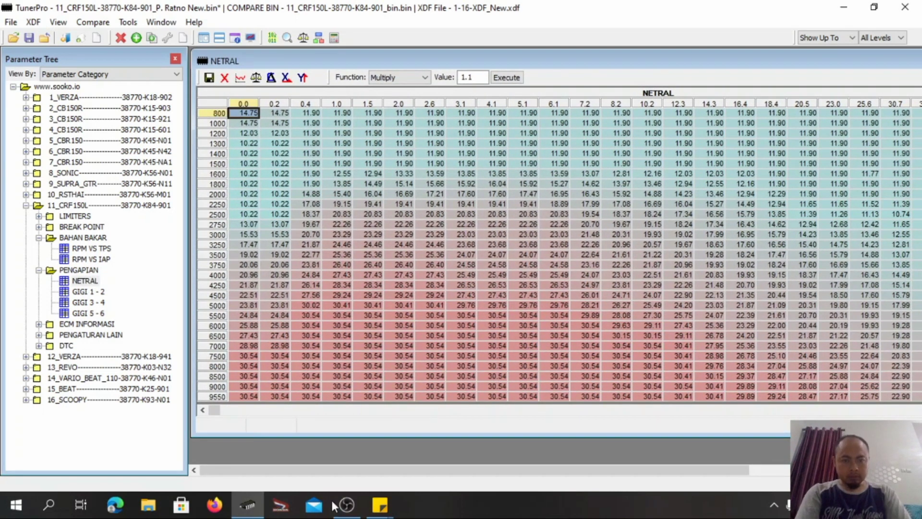
Step: Switch to the open Sticky Notes memo and complete its ignition line as "ignition low +1"
left_click(391, 510)
left_click(409, 470)
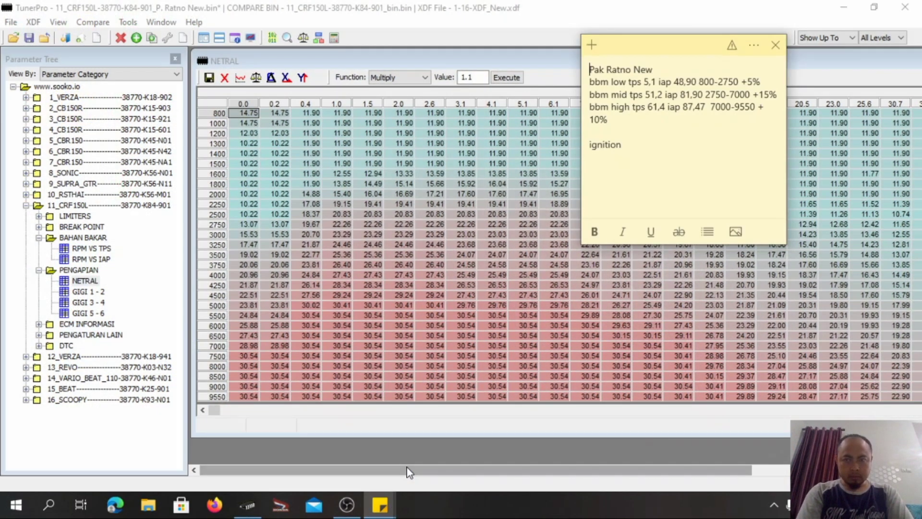
left_click(661, 168)
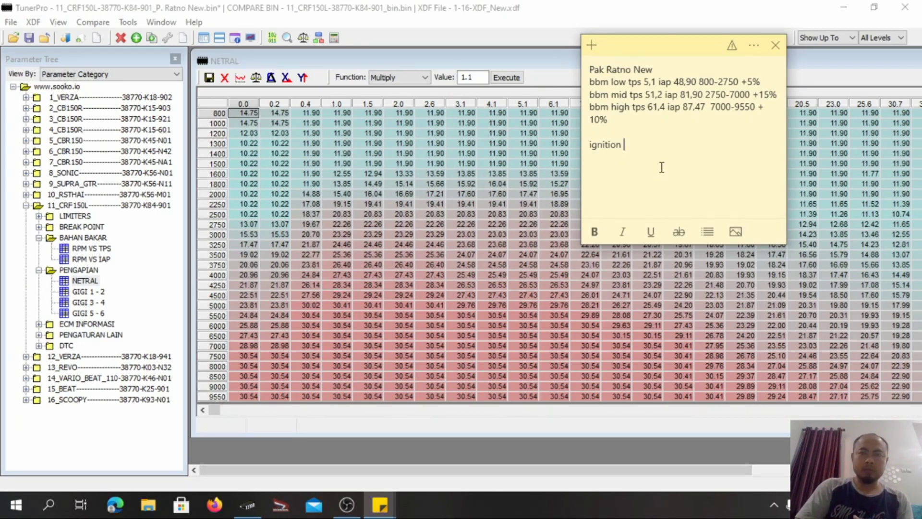
type("low +1 ")
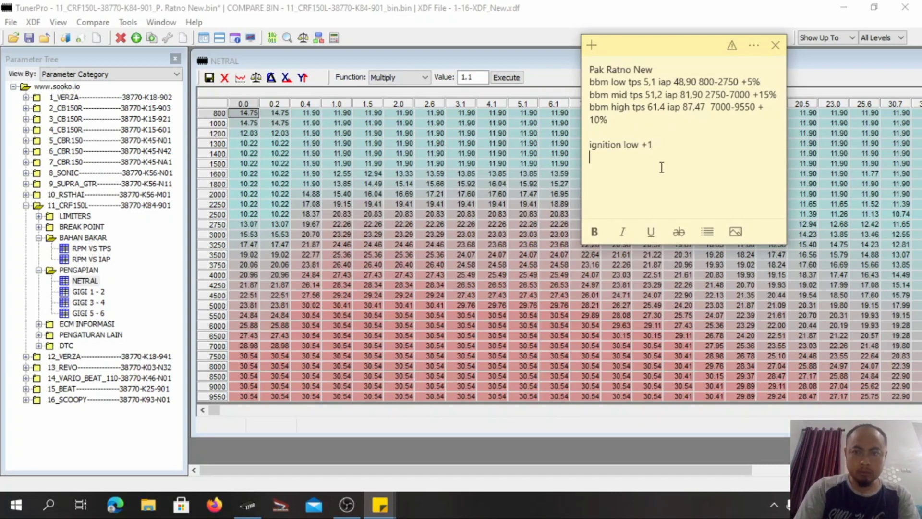
Step: Add the line "ignition mid -1" below the low ignition entry in the memo
type("ig")
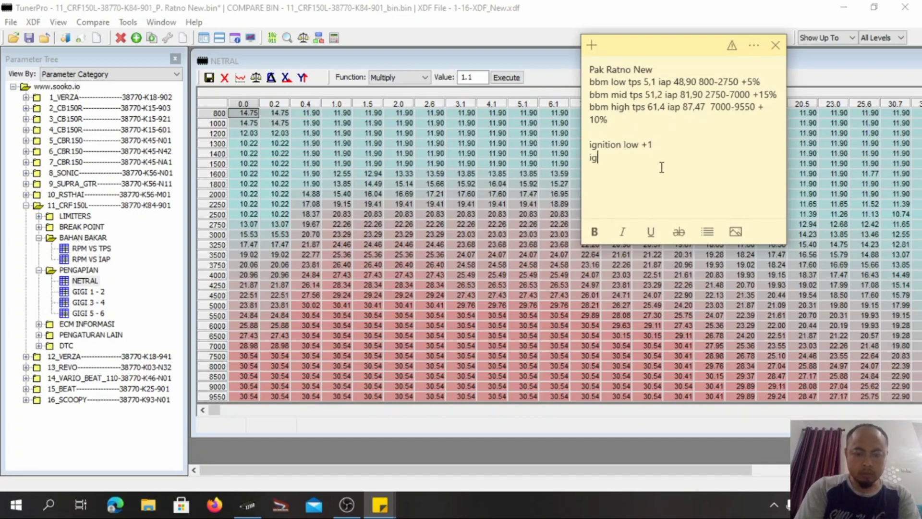
type("nition m")
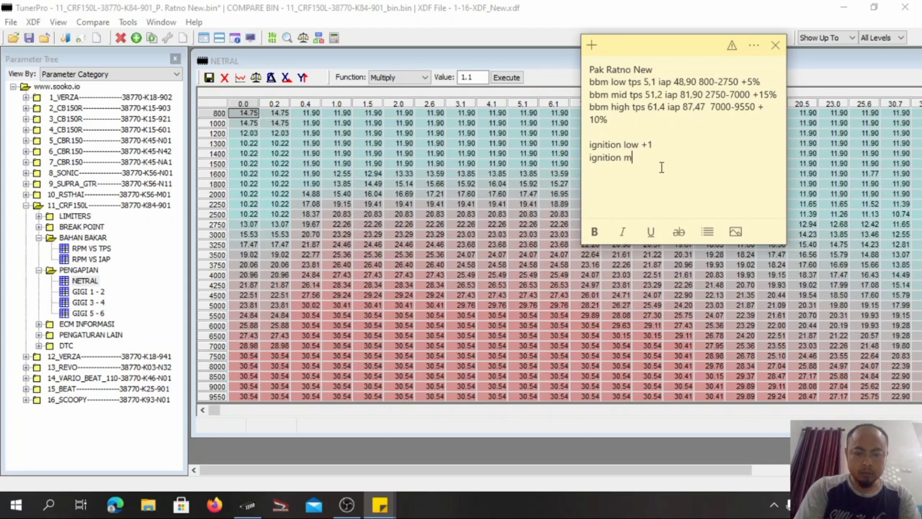
type("mid")
key("BackSpace")
key("BackSpace")
key("BackSpace")
type("id")
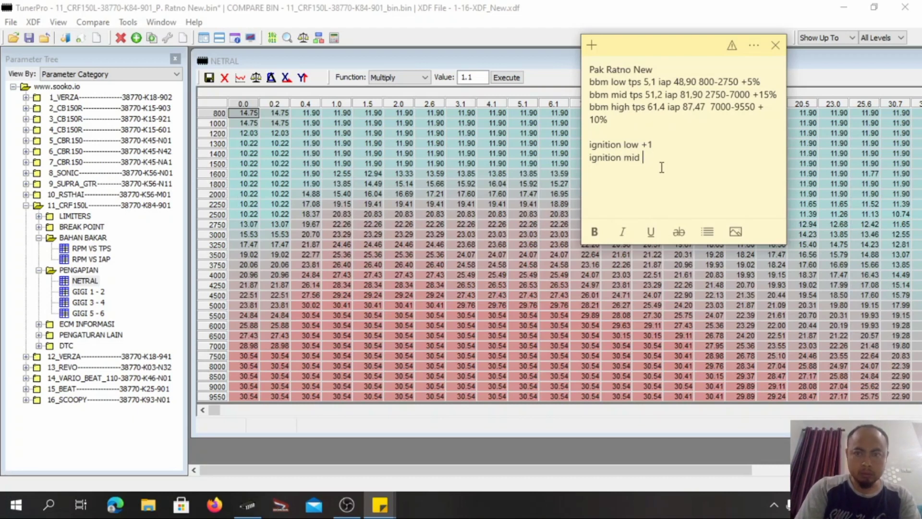
key("BackSpace")
key("BackSpace")
type("-1")
key("Return")
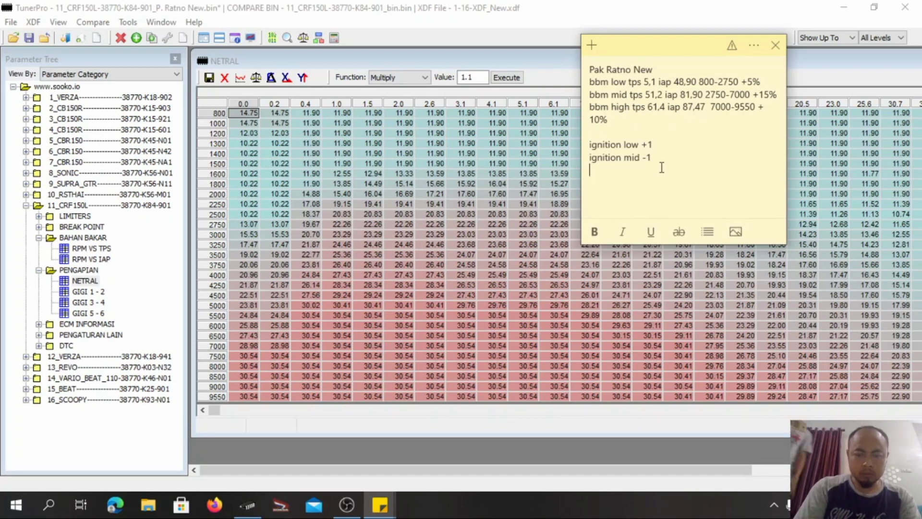
Step: Add the line "ignition high +1,5" to the memo and change the ignition mid correction to -1,5
type("igniti")
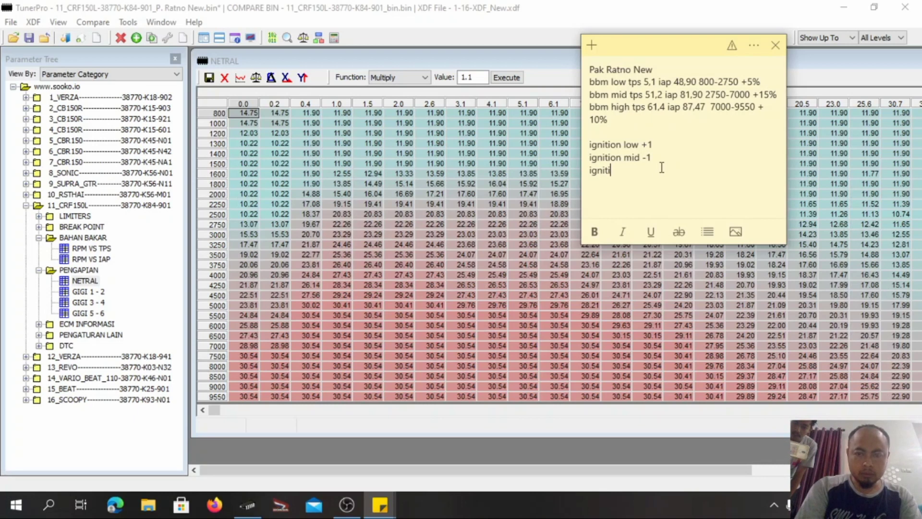
type("on high")
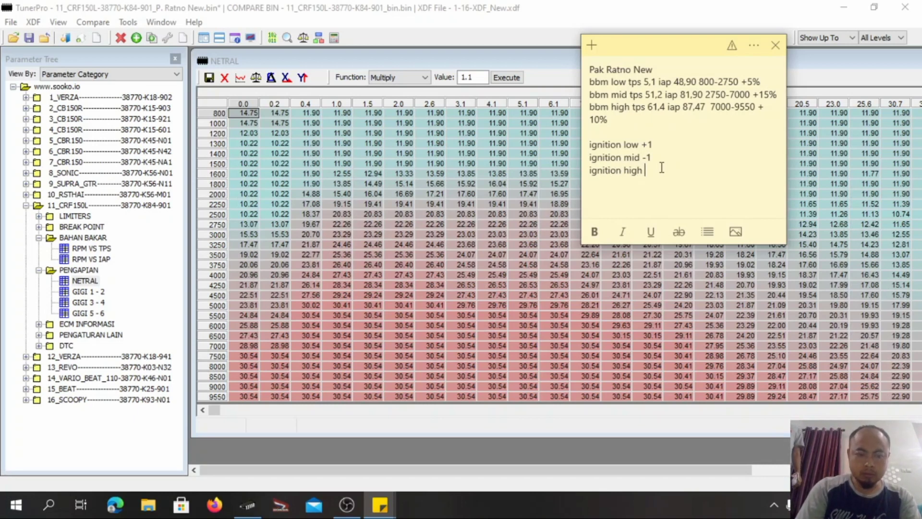
type(" +1,5")
key("Return")
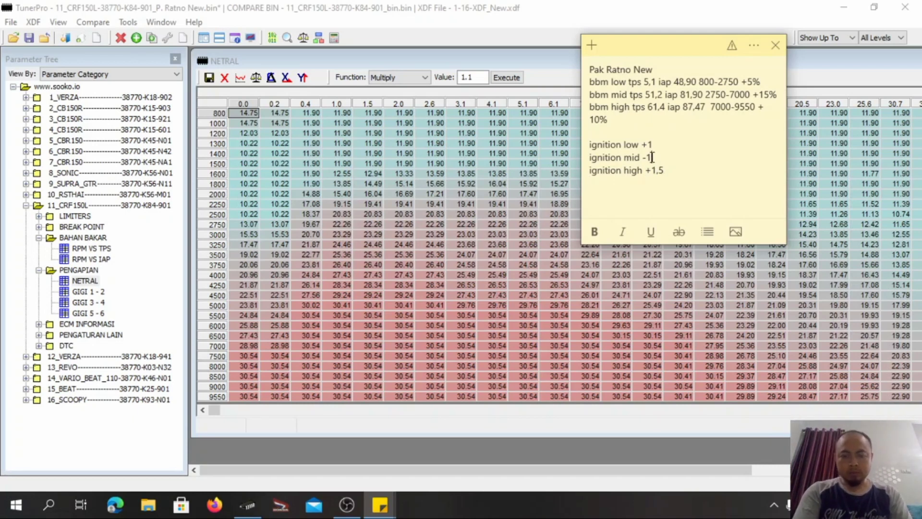
left_click(653, 157)
type(",5")
key("Return")
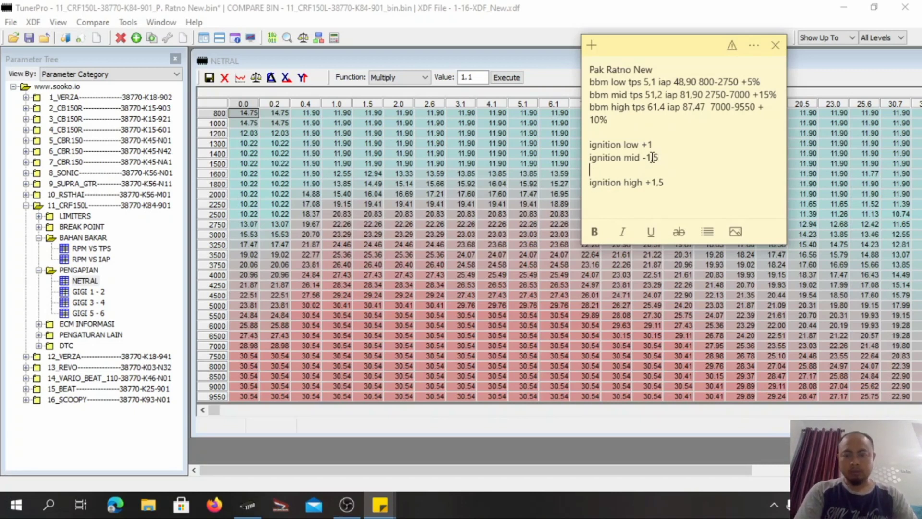
key("BackSpace")
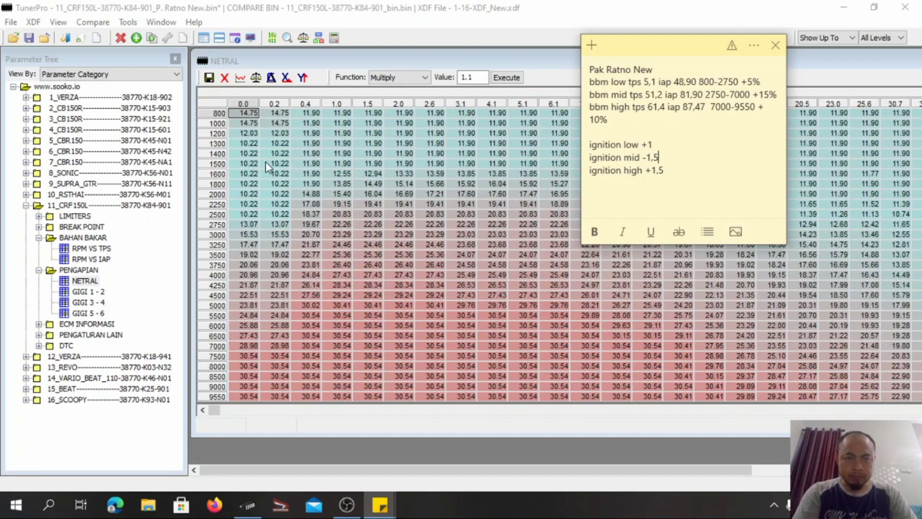
Step: Switch back to TunerPro and offset all NETRAL ignition cells from 800 to 2750 rpm by 1
left_click(219, 116)
left_click_drag(218, 114, 214, 192)
left_click(261, 131)
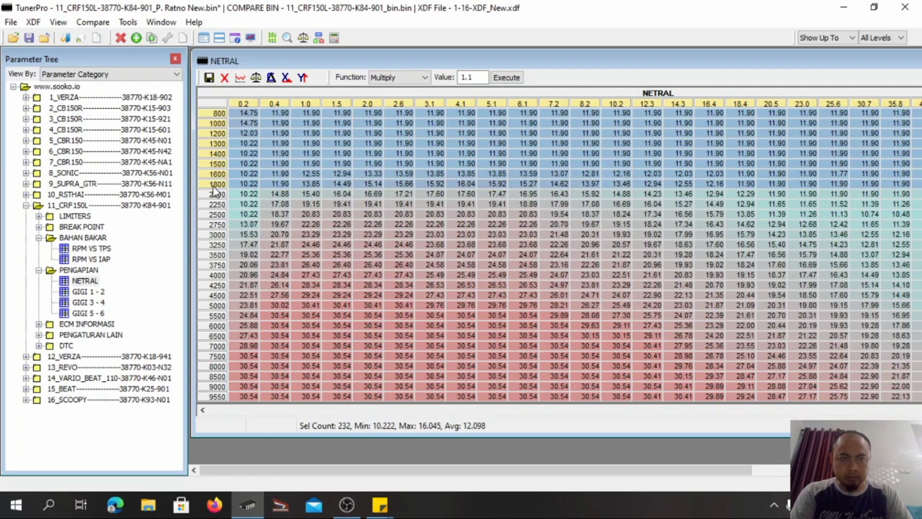
left_click_drag(215, 114, 217, 224)
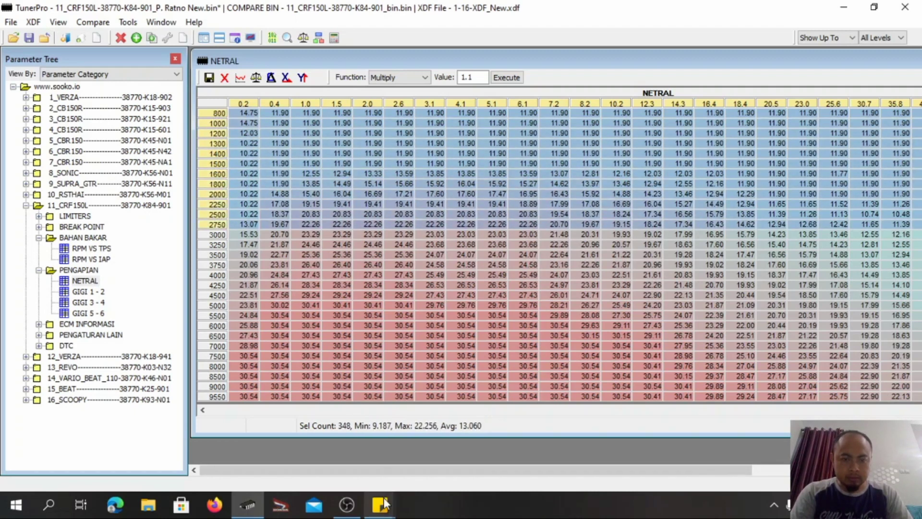
mouse_move(385, 492)
mouse_move(399, 461)
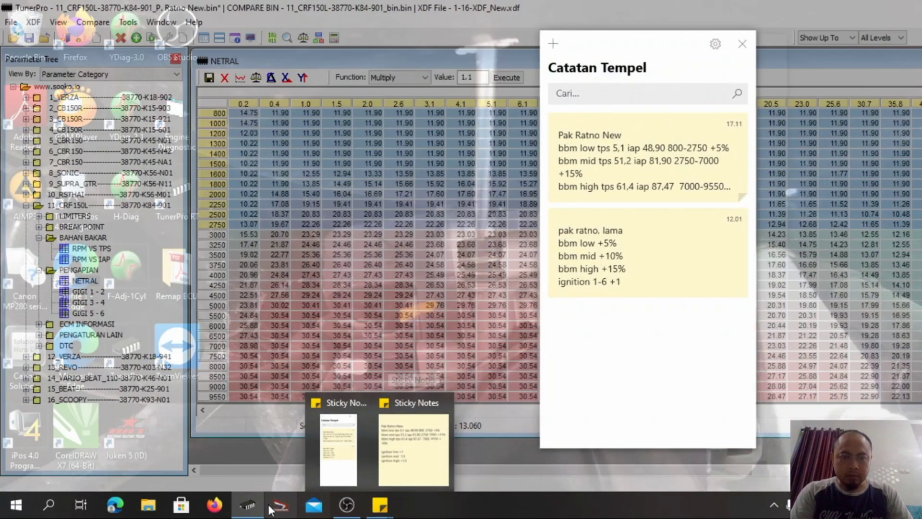
mouse_move(249, 512)
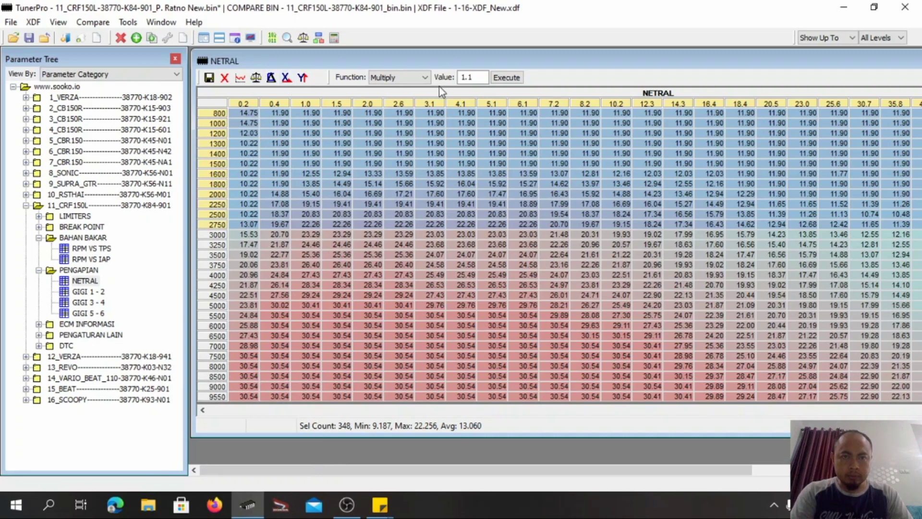
left_click(412, 77)
left_click(389, 90)
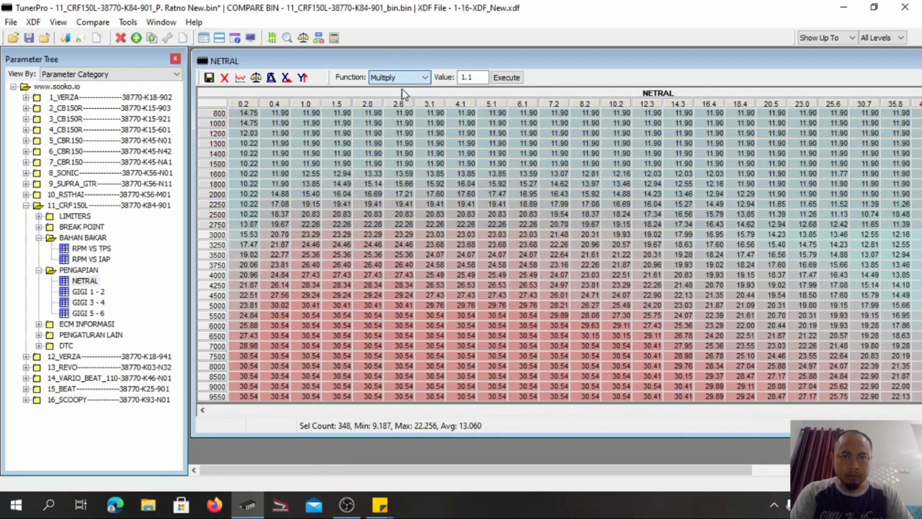
left_click_drag(484, 77, 457, 81)
type("1")
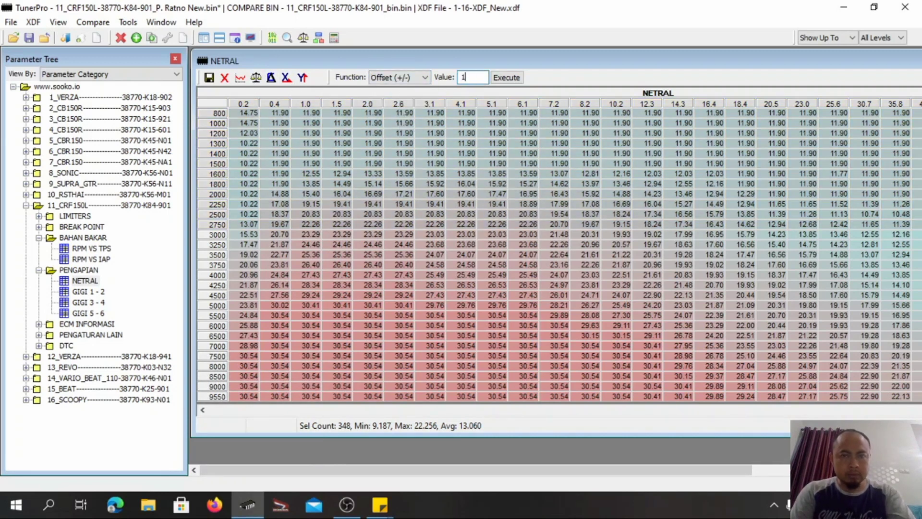
left_click(496, 79)
Step: Offset all NETRAL ignition cells from 3000 to 7000 rpm by -1.5
left_click_drag(220, 234, 217, 346)
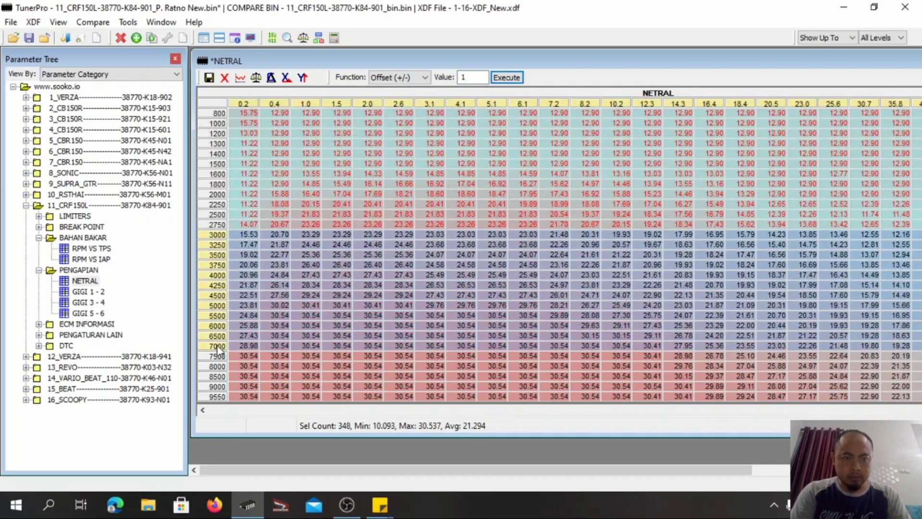
left_click(469, 78)
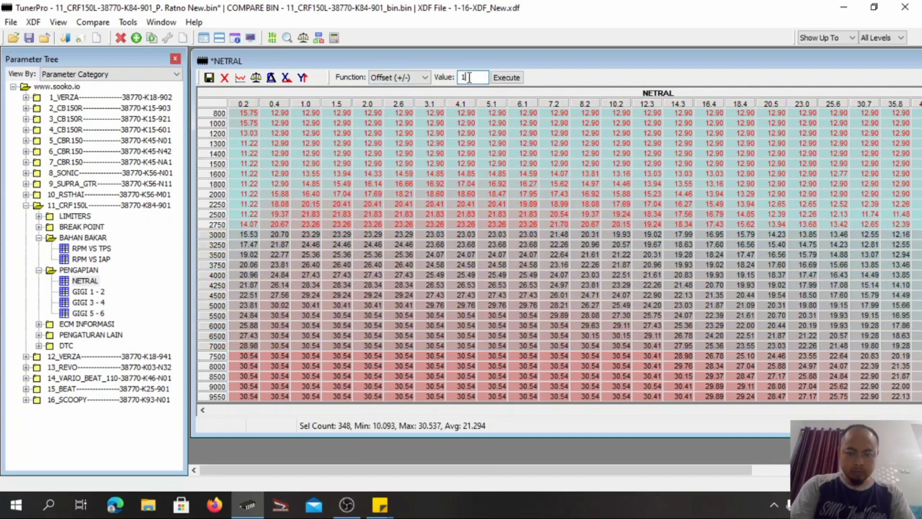
key("BackSpace")
type("-1.5")
left_click(497, 79)
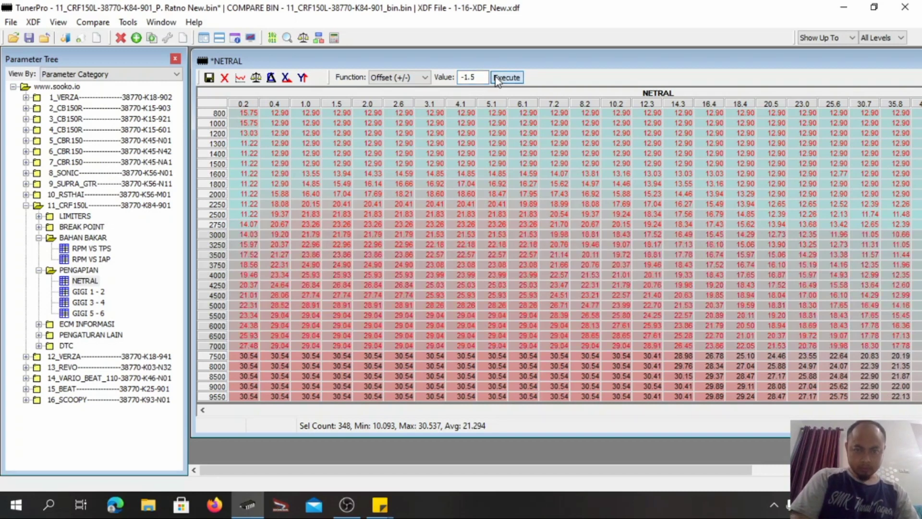
Step: Offset all NETRAL ignition cells from 7500 to 9550 rpm by 1.5
left_click(215, 356)
left_click_drag(220, 382, 220, 396)
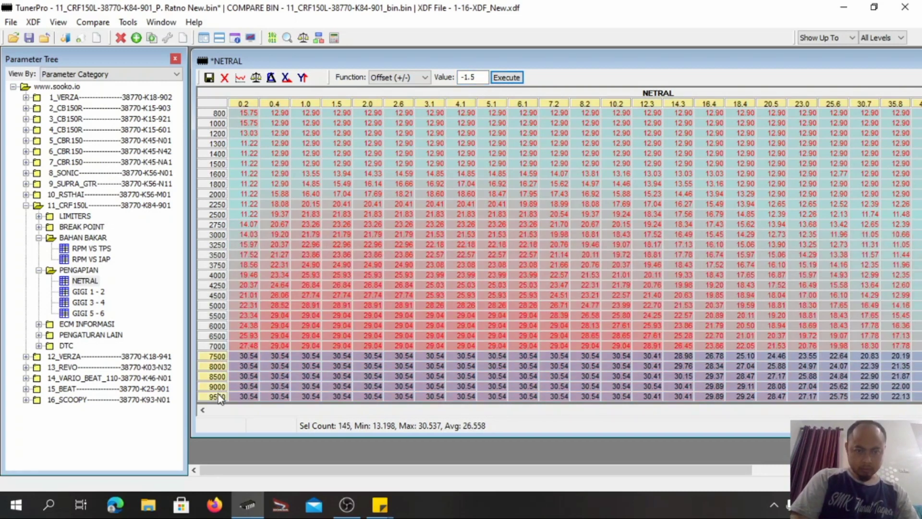
left_click(465, 79)
key("BackSpace")
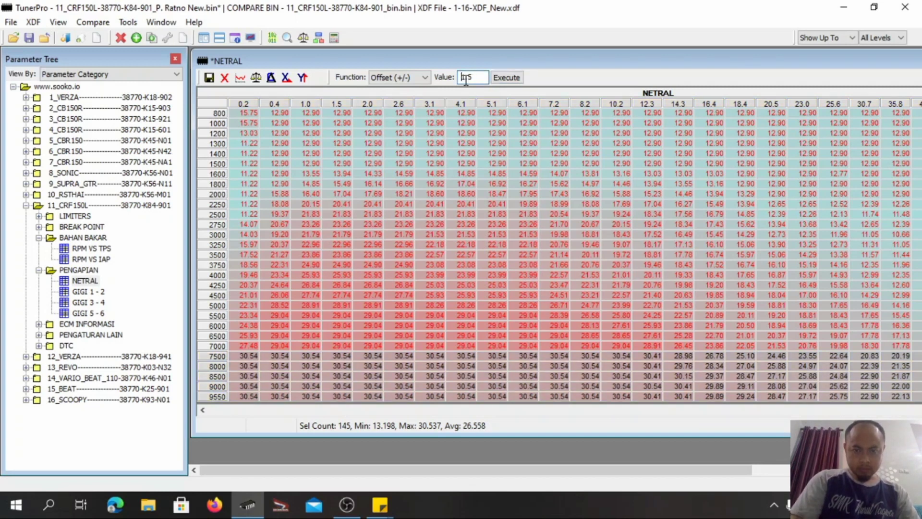
left_click(518, 78)
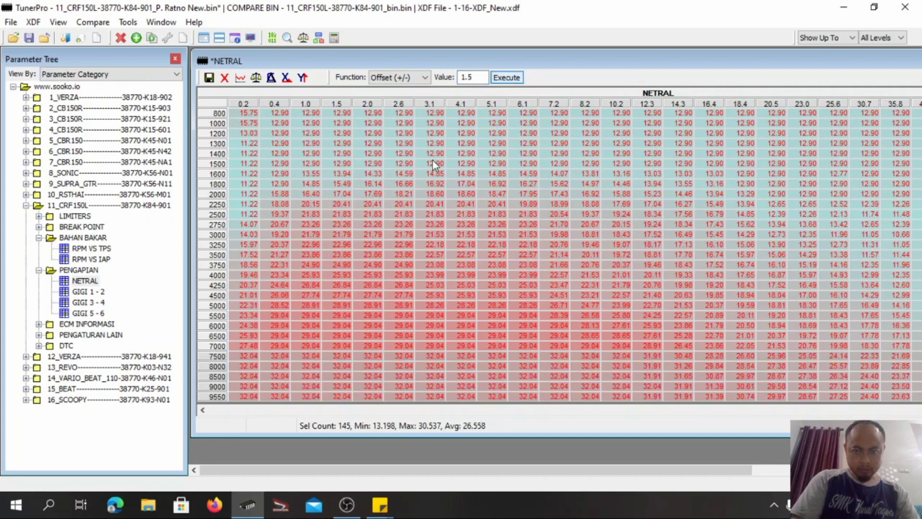
Step: Compare the edited NETRAL ignition table with the compare bin's values and close the table
left_click(256, 79)
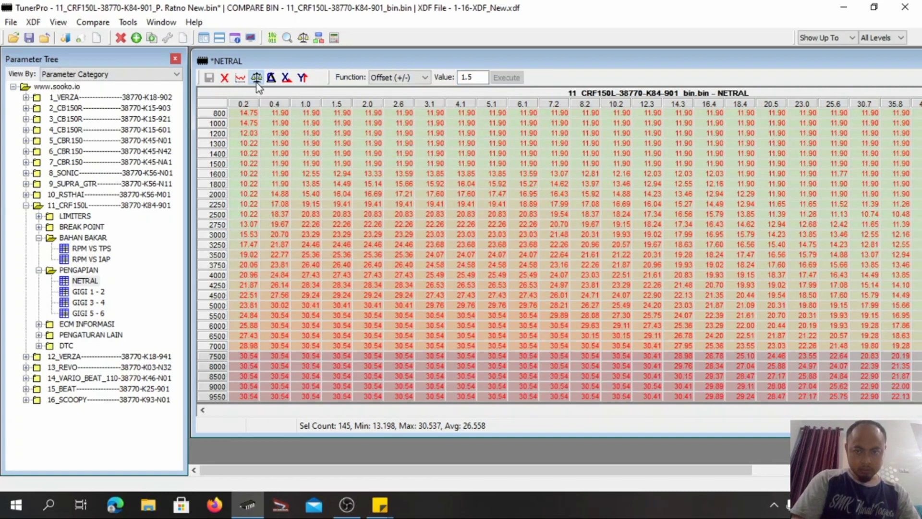
left_click(257, 81)
left_click(257, 80)
left_click(257, 81)
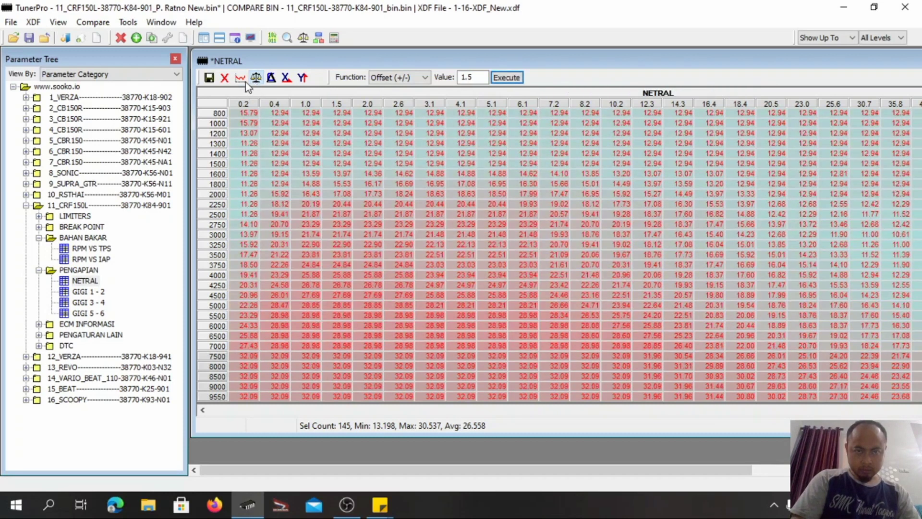
left_click(221, 79)
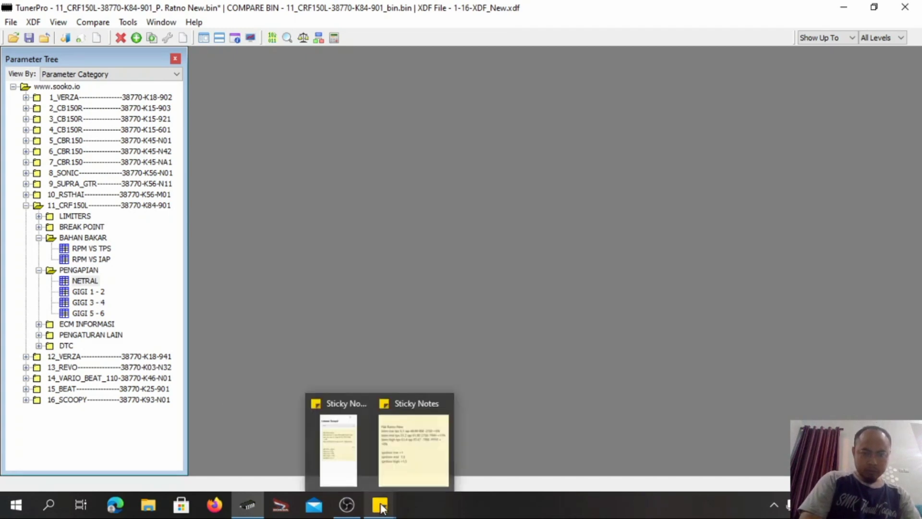
Step: Switch to the Sticky Notes tuning note and add the rpm range 800-2750 to the ignition low line
left_click(395, 473)
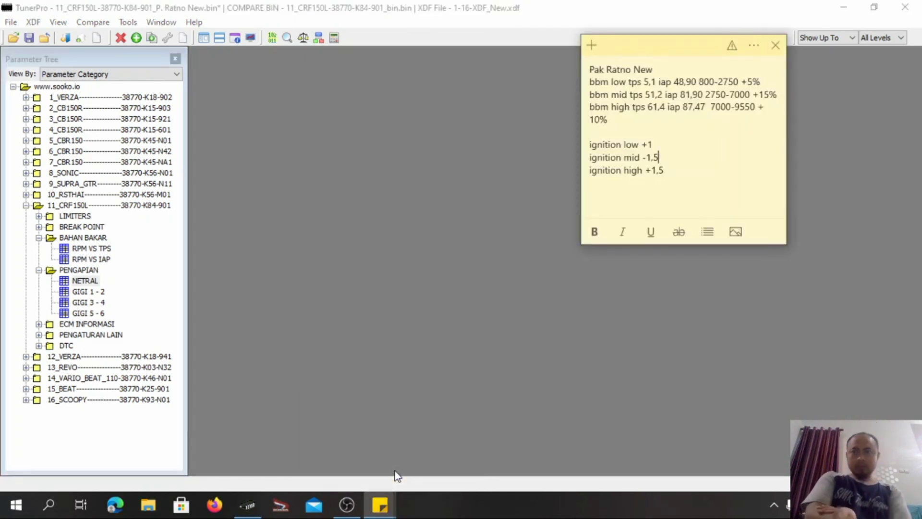
left_click(641, 144)
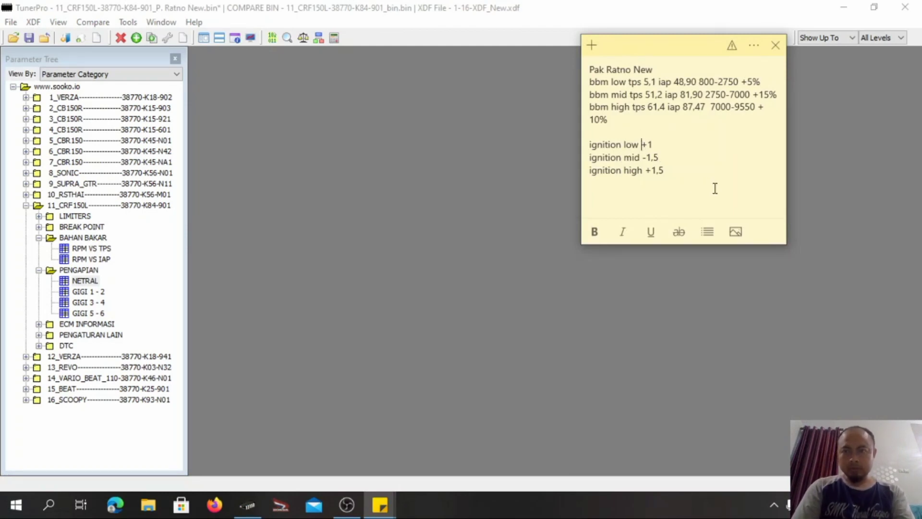
type("800-")
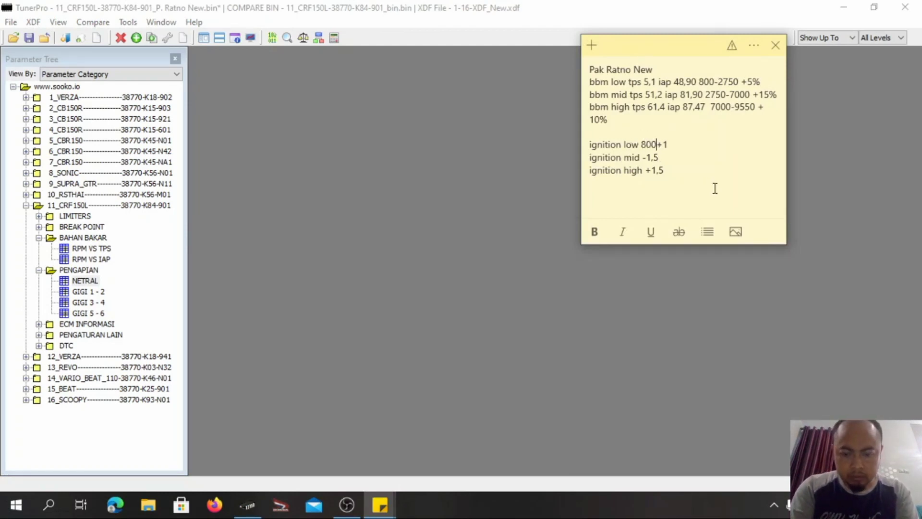
type("275")
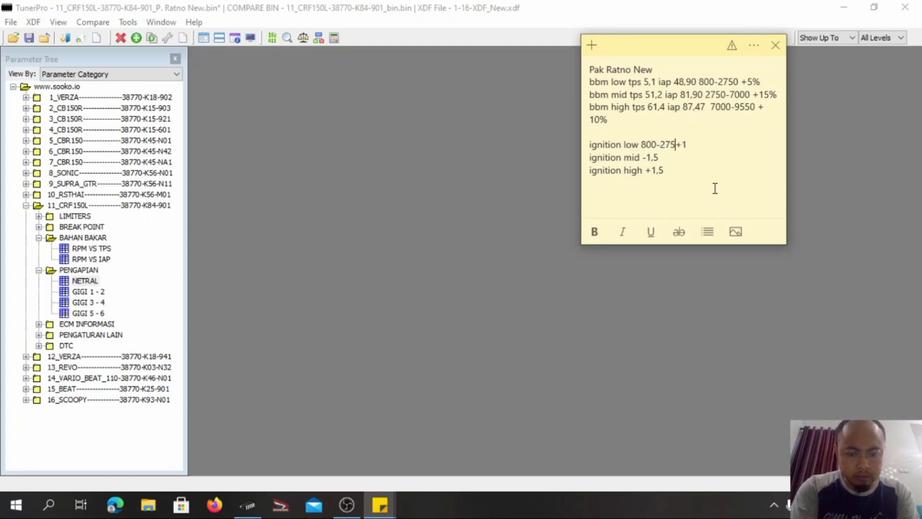
type("0")
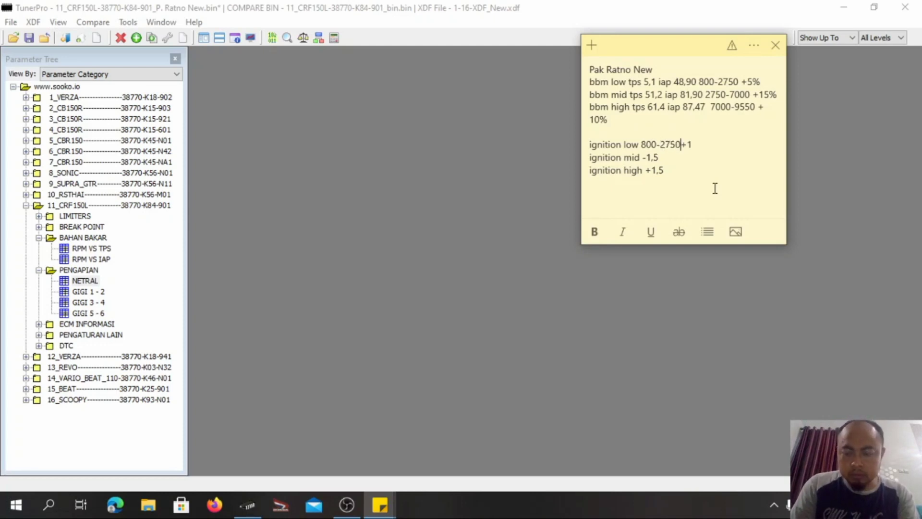
Step: Open the GIGI 1 - 2 ignition table in TunerPro and add the rpm range 3000-7000 to the note's ignition mid line
left_click(643, 159)
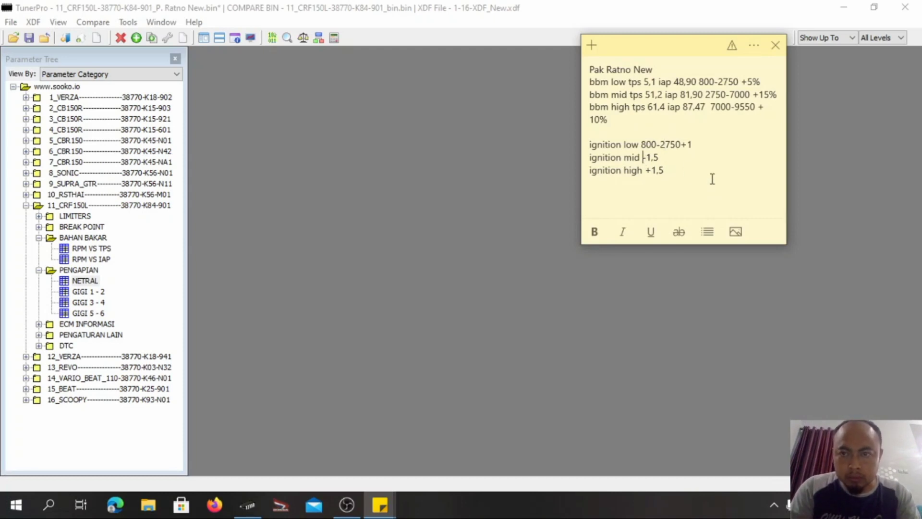
double_click(115, 291)
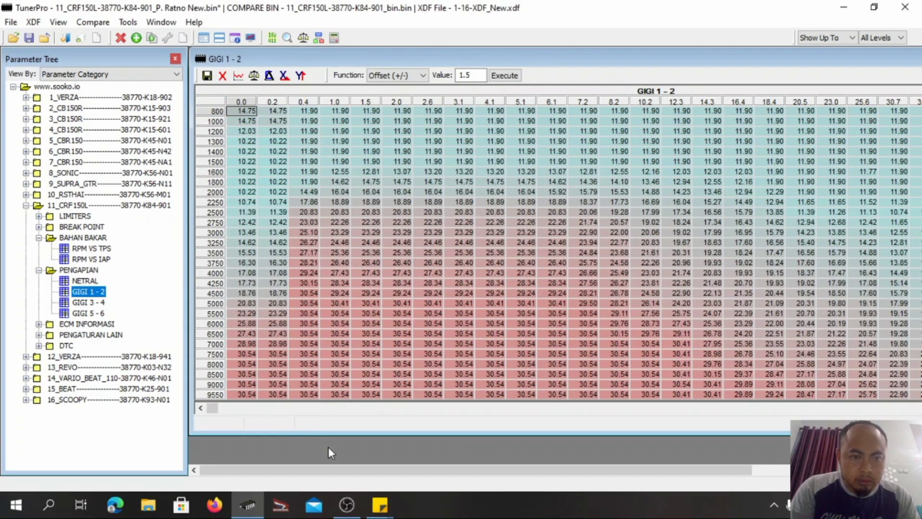
mouse_move(375, 505)
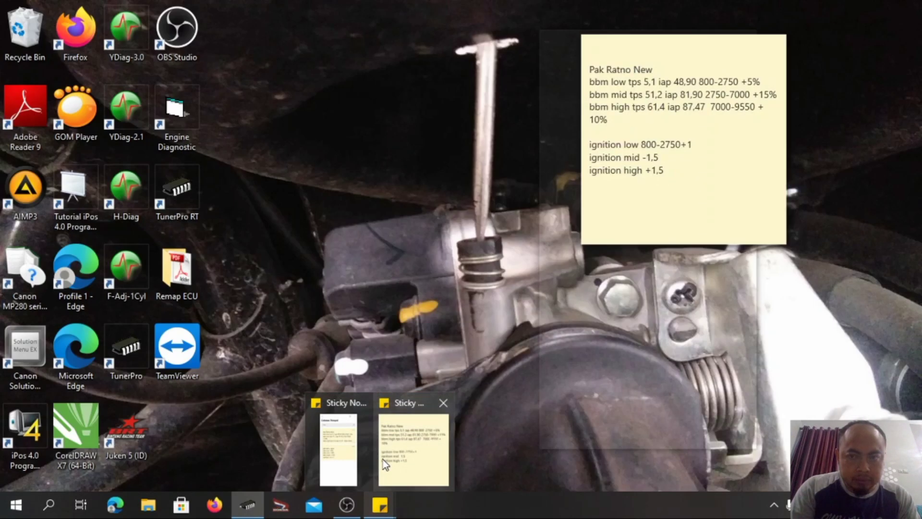
left_click(382, 459)
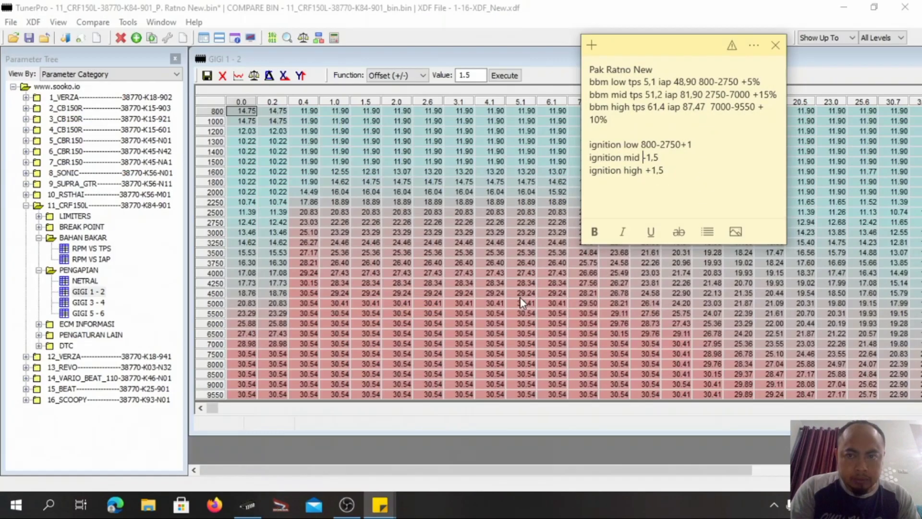
type("300")
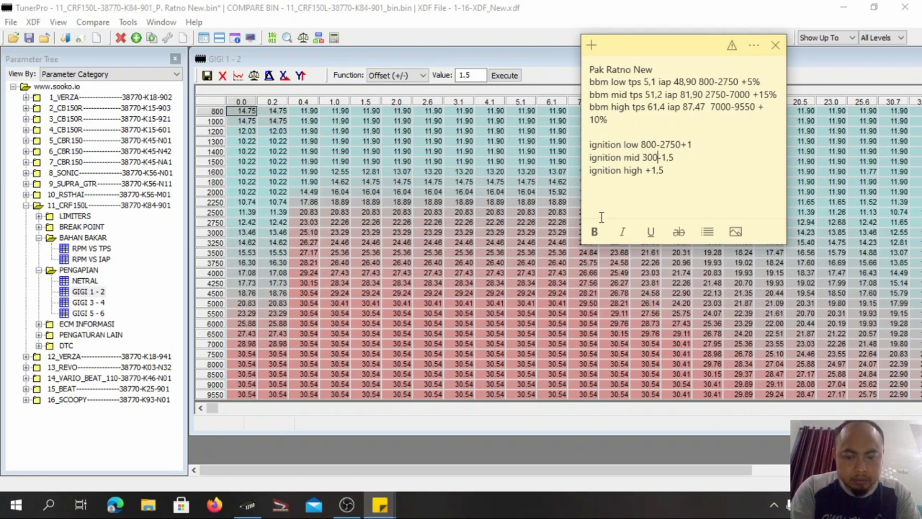
type("-700")
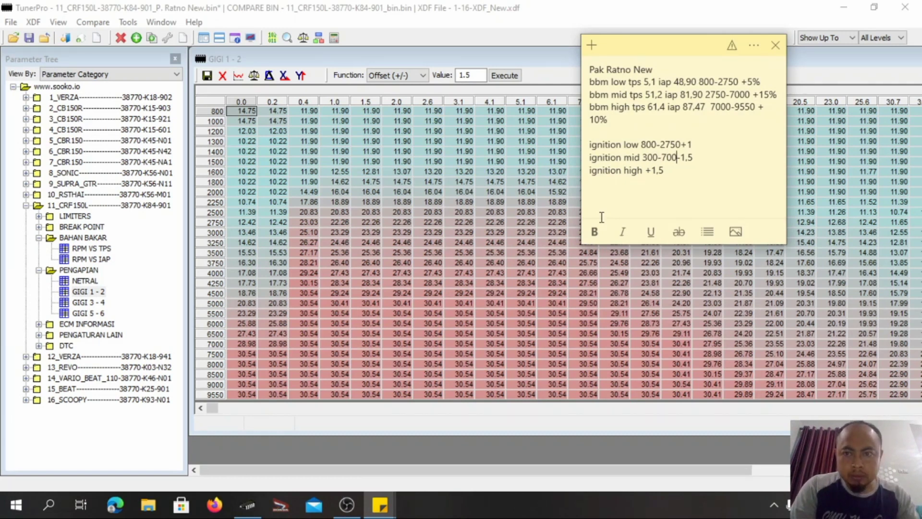
type("0")
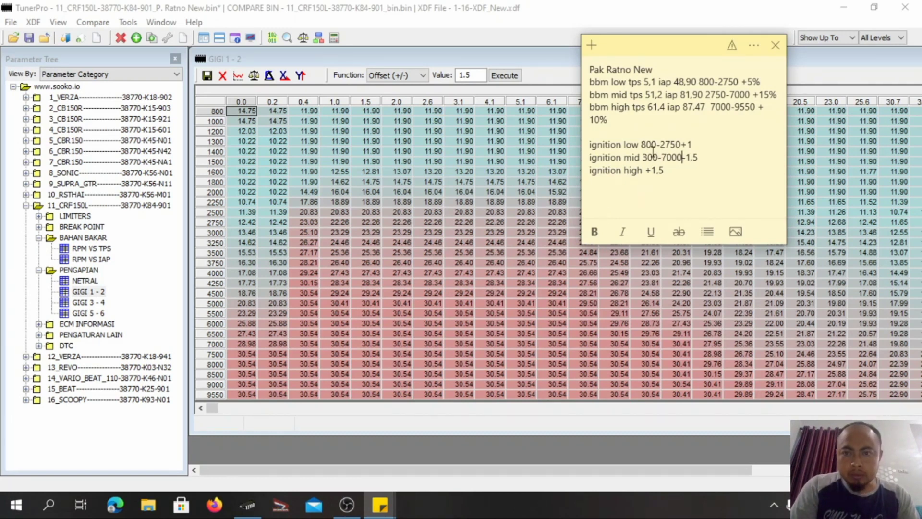
type("0")
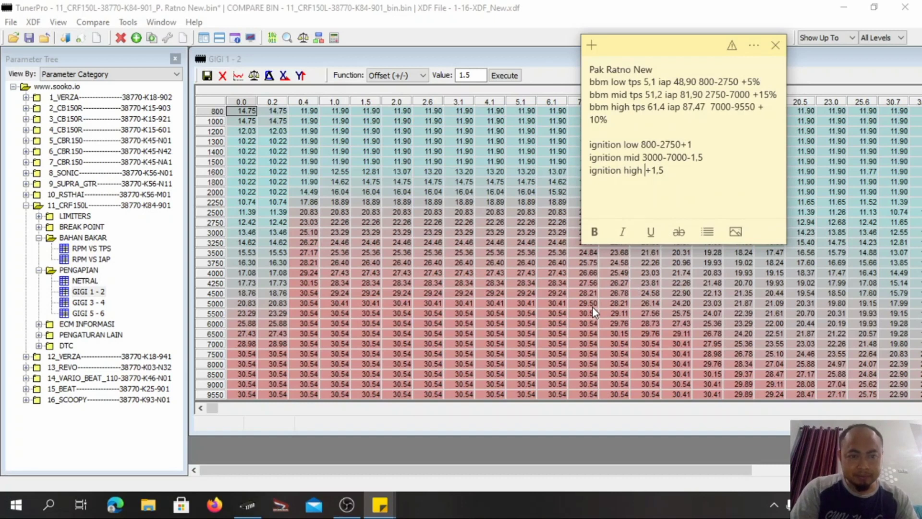
Step: Add the rpm range 7500-9550 to the note's ignition high line and tidy the spacing before the offsets
type("7500")
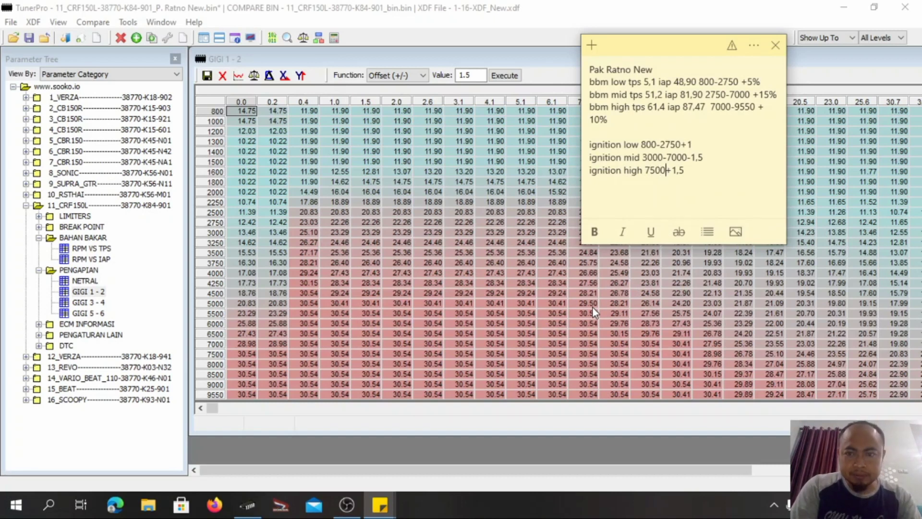
type("-")
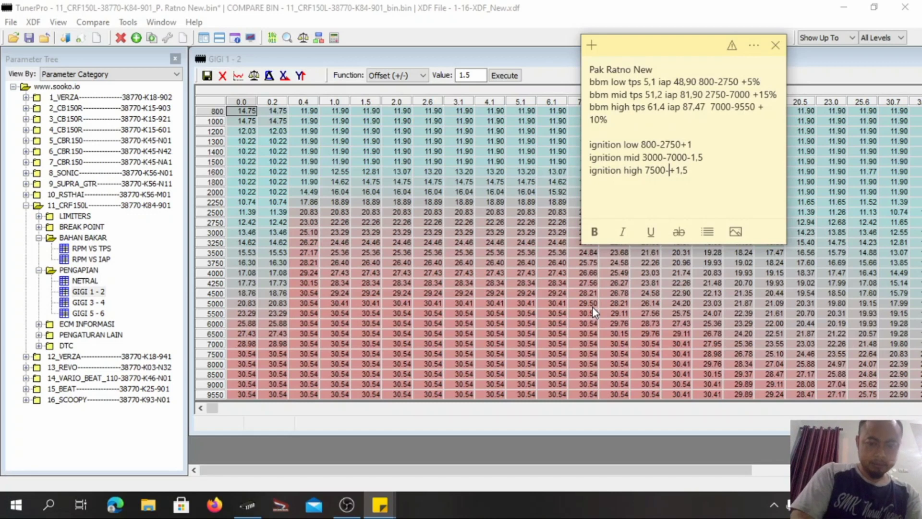
type("9550")
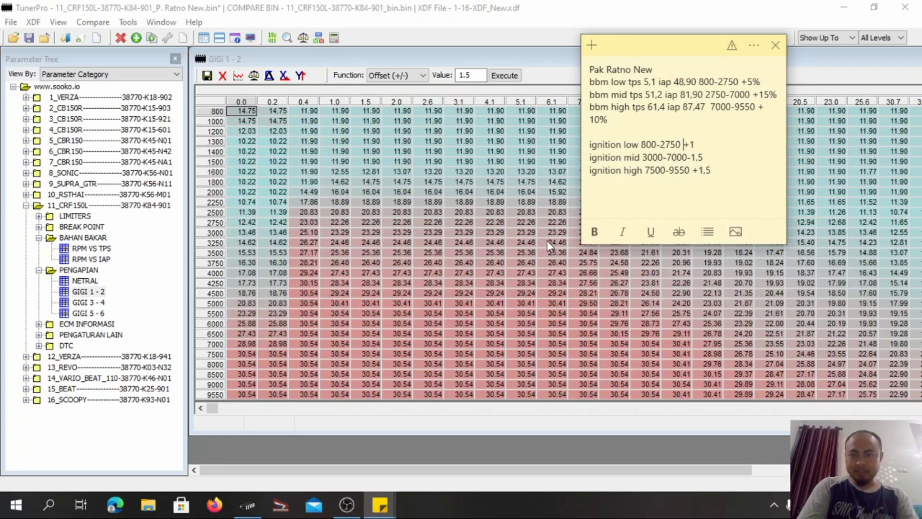
left_click(688, 161)
Step: Switch back to TunerPro and offset all GIGI 1 - 2 ignition cells from 800 to 2750 rpm by 1
left_click_drag(214, 114, 215, 226)
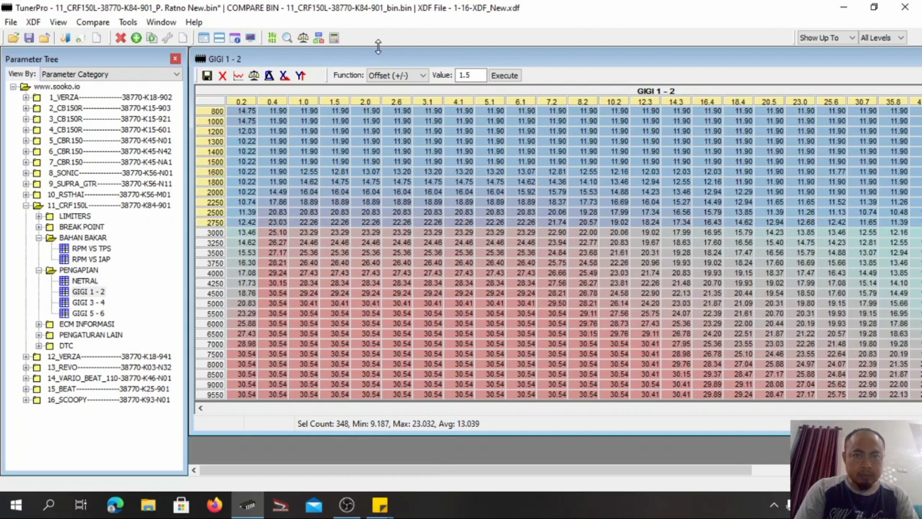
left_click(471, 76)
left_click(504, 75)
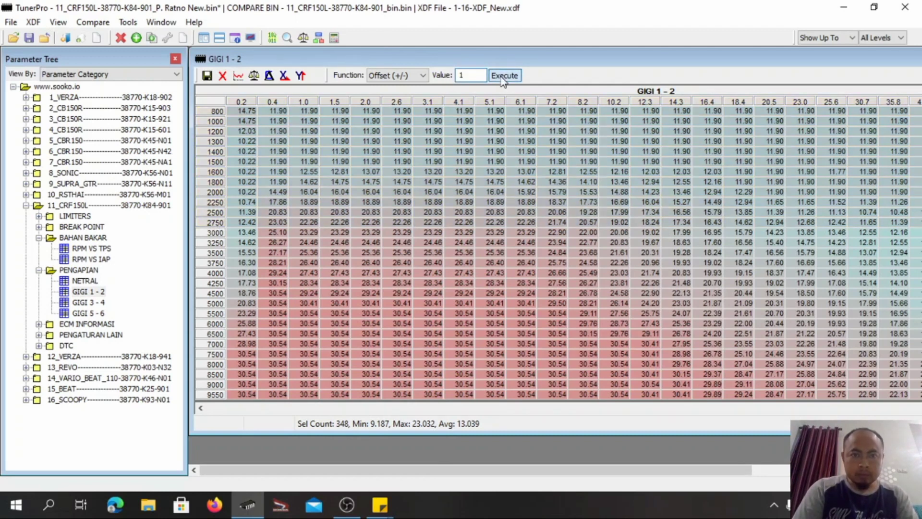
Step: Offset all GIGI 1 - 2 ignition cells from 3000 to 7000 rpm by -1.5
left_click_drag(221, 234, 218, 341)
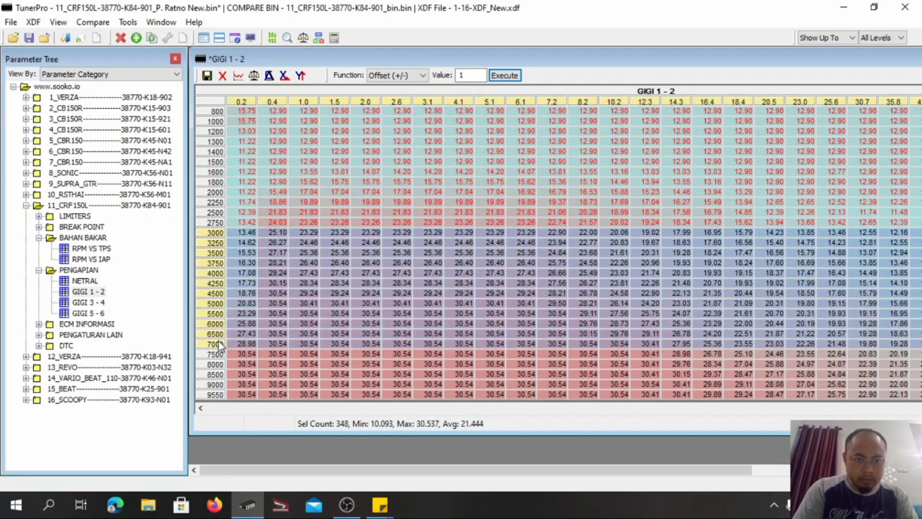
left_click(468, 75)
type("-1.")
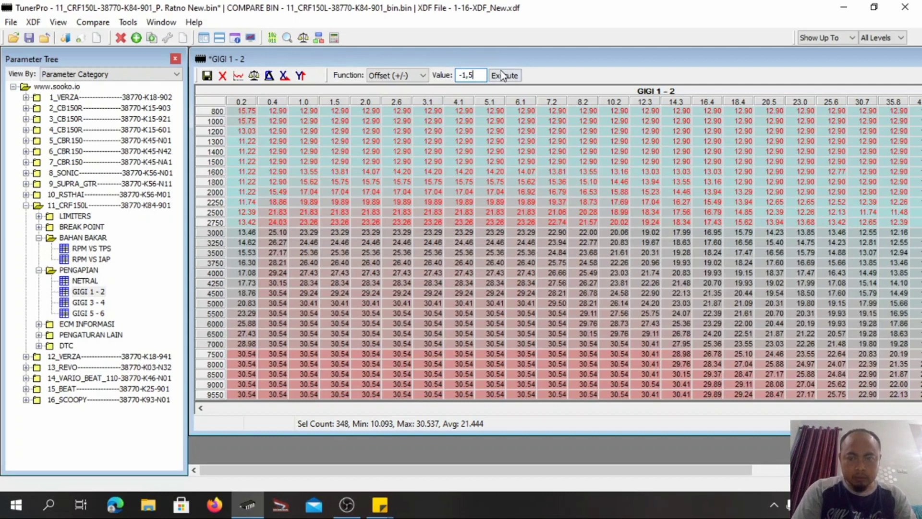
type("5")
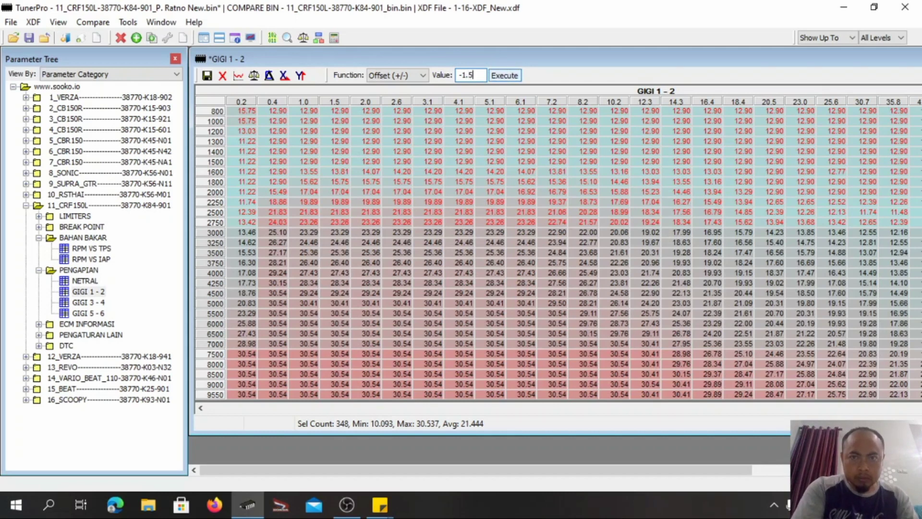
left_click(504, 75)
Step: Offset all GIGI 1 - 2 ignition cells from 7500 to 9550 rpm by 1.5 and save the table
left_click_drag(211, 355, 208, 396)
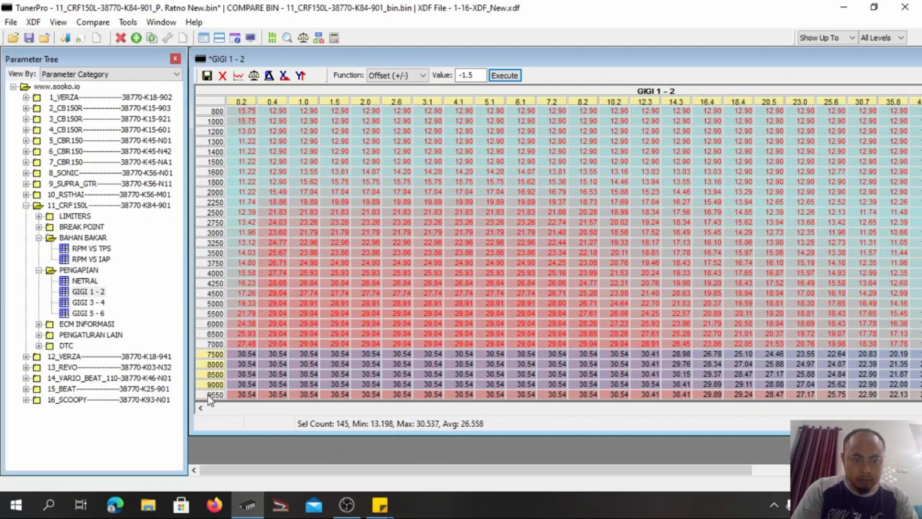
left_click(466, 77)
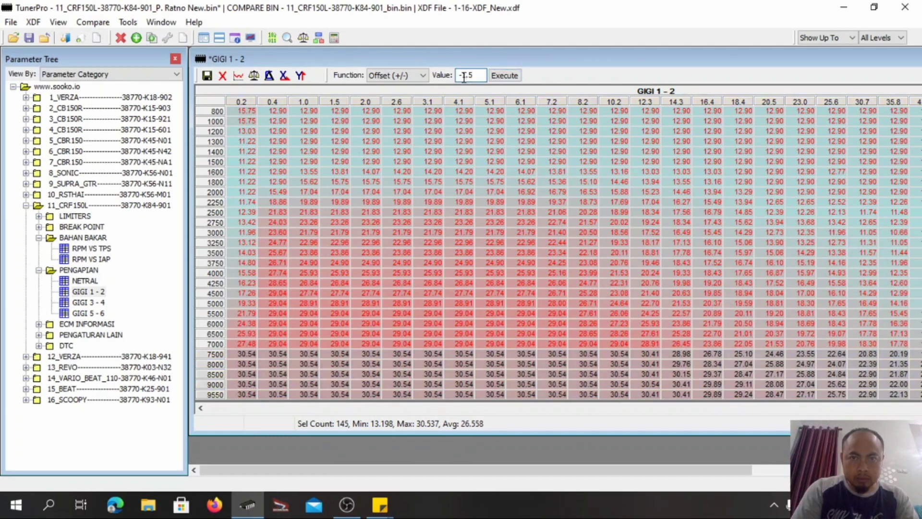
key("BackSpace")
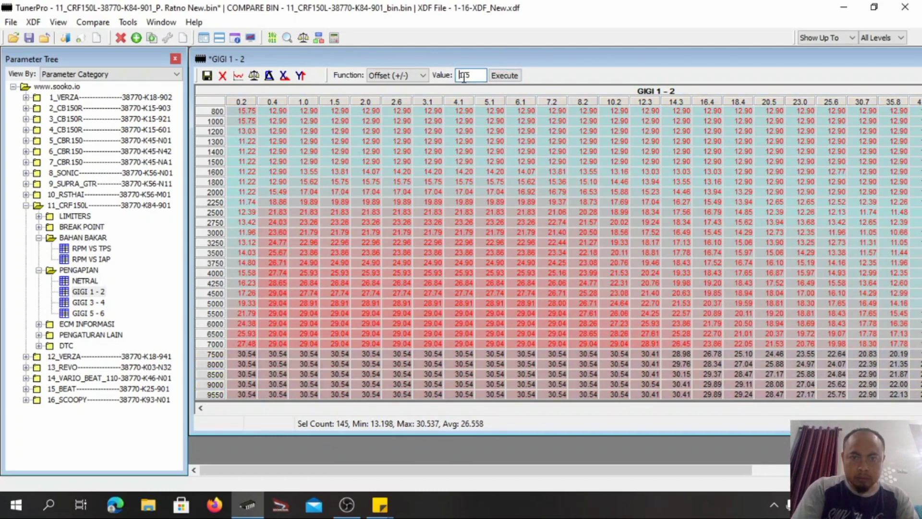
left_click(503, 76)
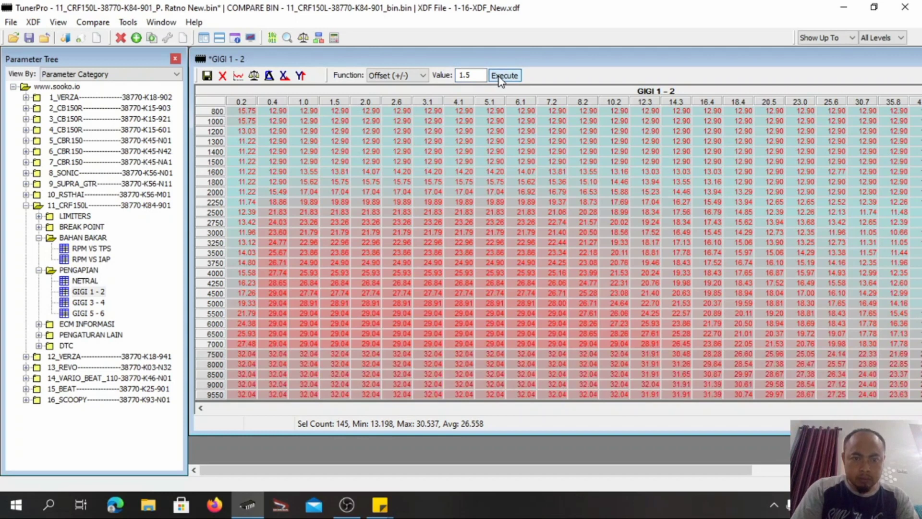
left_click(208, 78)
Step: Reopen the GIGI 1 - 2 ignition table, compare its values with the compare bin's, and close it
double_click(99, 291)
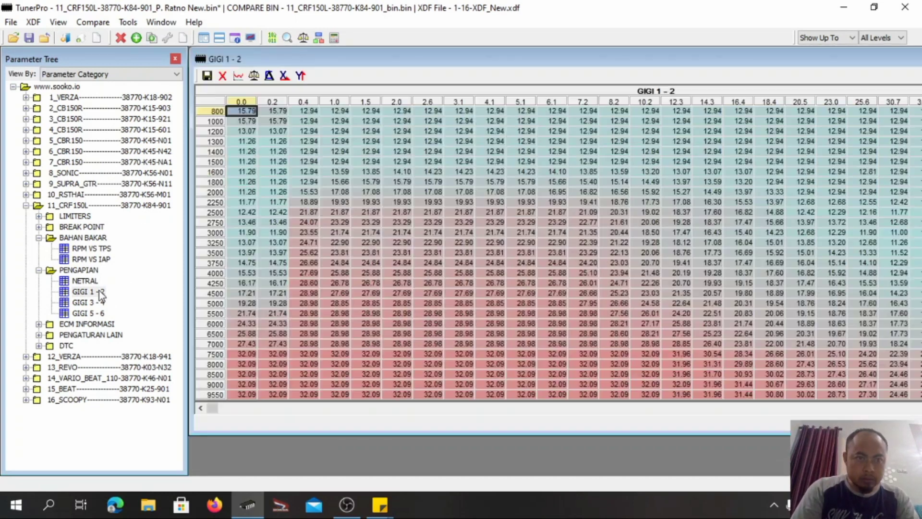
left_click(255, 75)
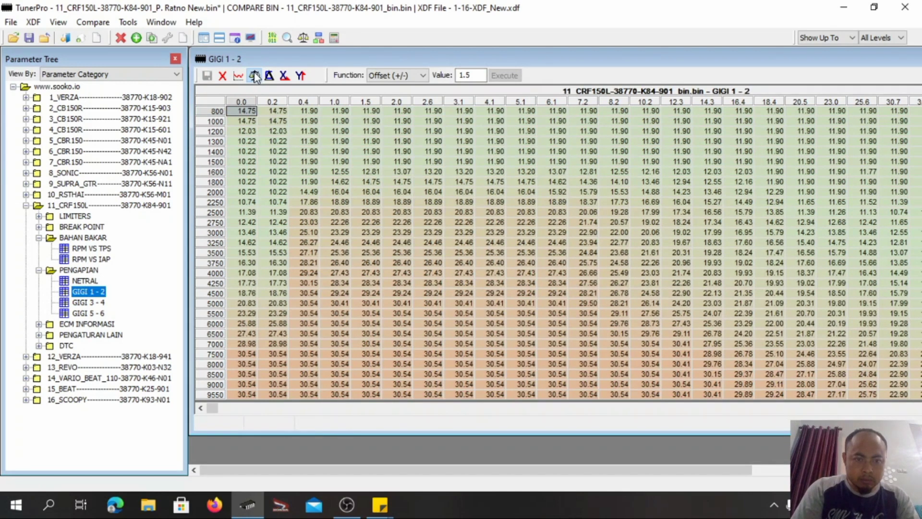
left_click(255, 76)
left_click(254, 76)
left_click(255, 76)
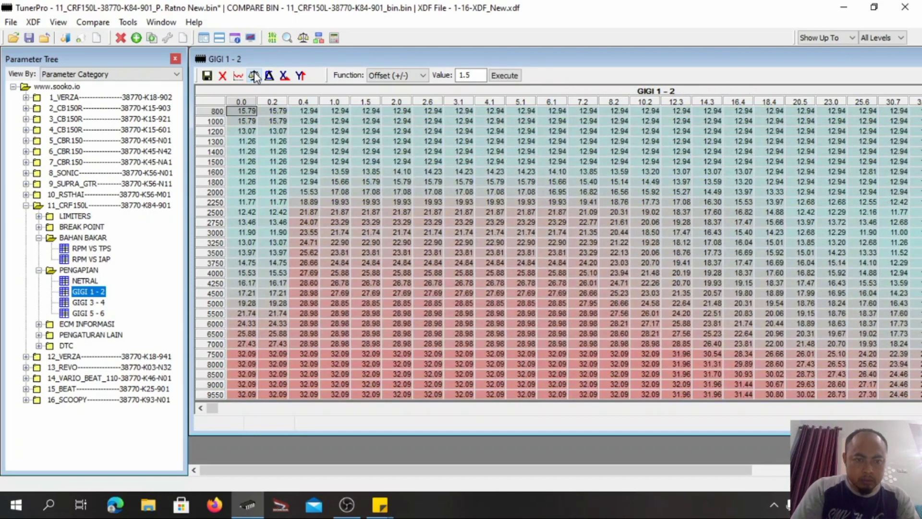
left_click(255, 76)
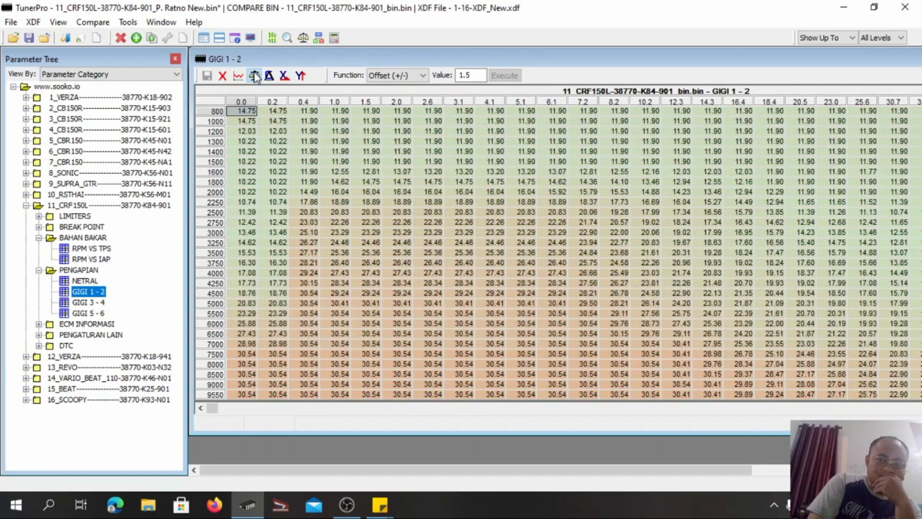
left_click(255, 76)
left_click(255, 76)
left_click(255, 76)
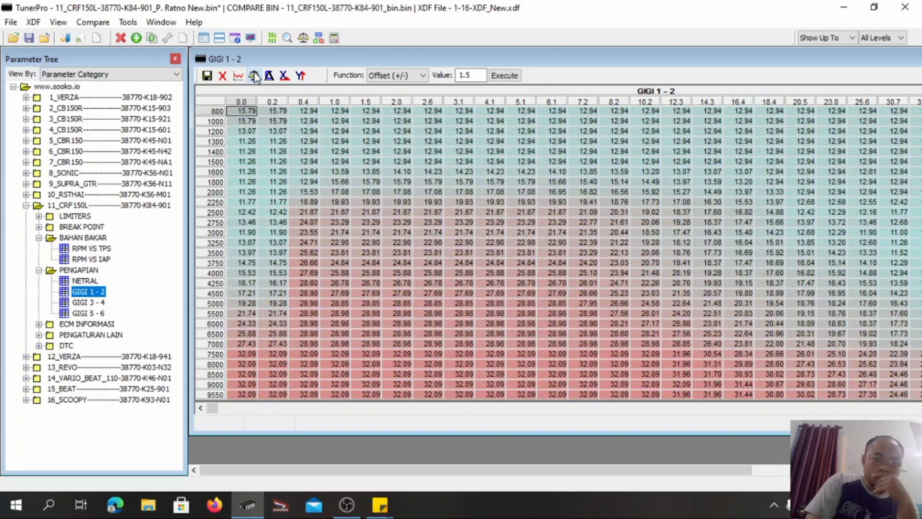
left_click(222, 76)
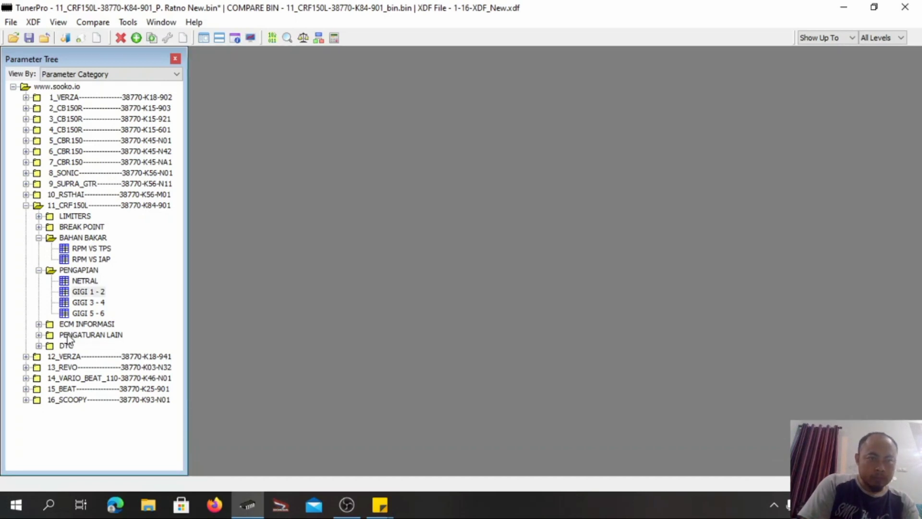
Step: Open the GIGI 3 - 4 ignition table and offset all cells from 7500 to 9550 rpm by 1.5
left_click(89, 303)
double_click(88, 303)
left_click_drag(217, 354, 217, 395)
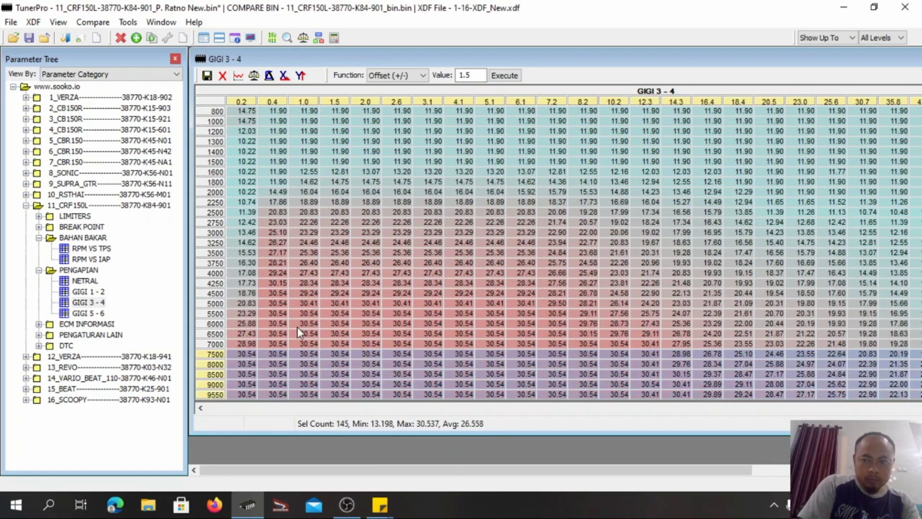
left_click(505, 76)
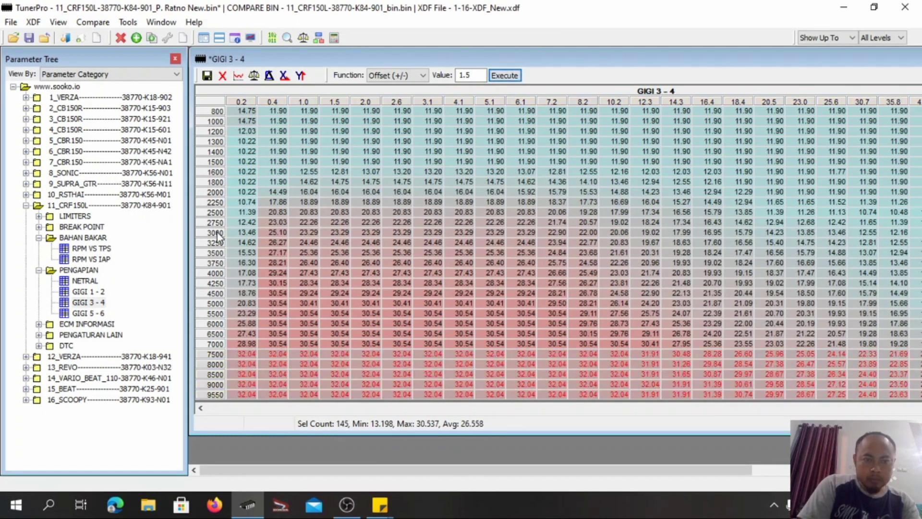
Step: Offset all GIGI 3 - 4 ignition cells from 3000 to 7000 rpm by -1.5
left_click_drag(216, 232, 217, 344)
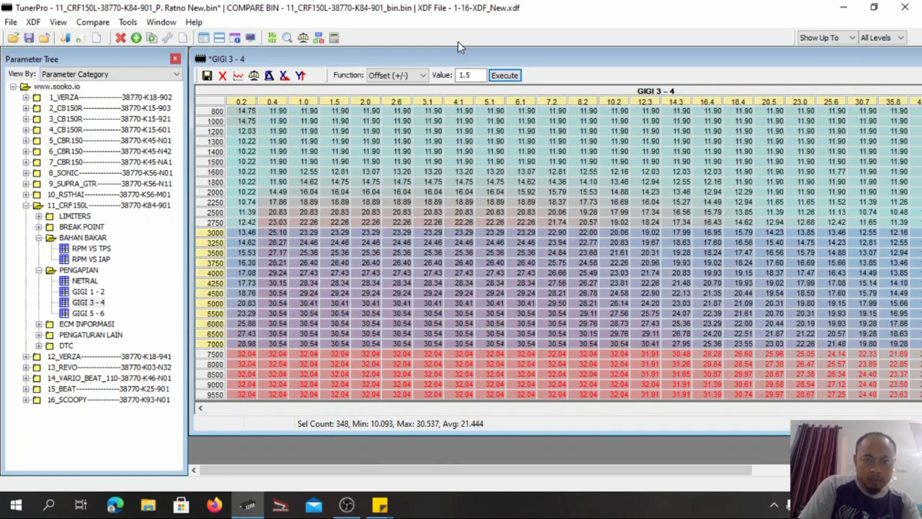
left_click(460, 75)
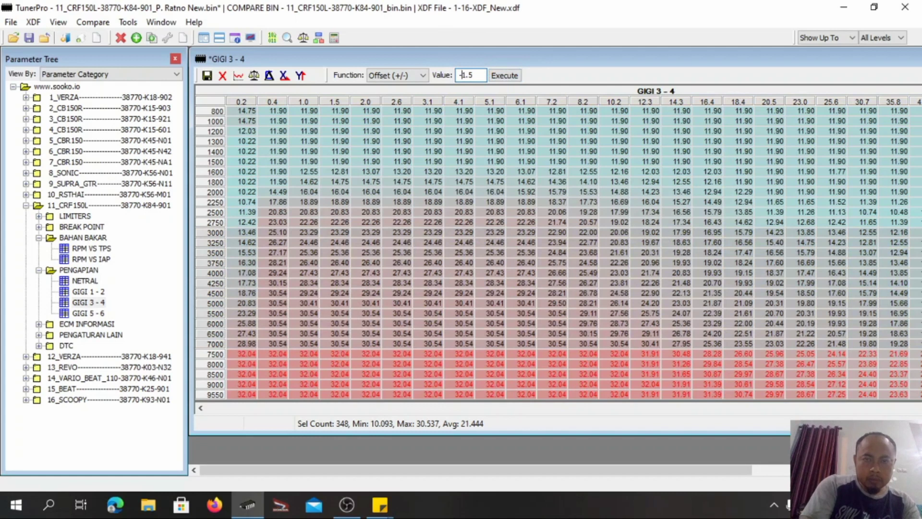
type("-")
left_click(504, 75)
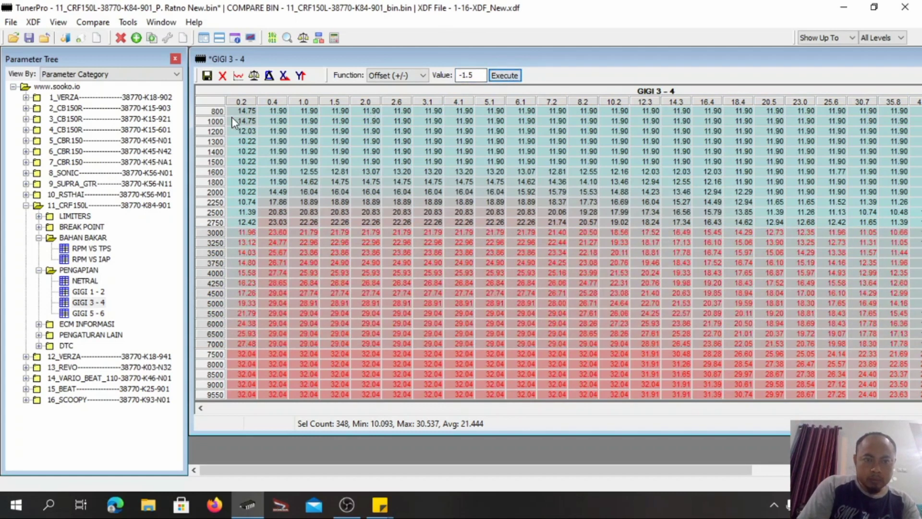
Step: Offset all GIGI 3 - 4 ignition cells from 800 to 2750 rpm by 1 and save the table
left_click_drag(220, 115, 221, 224)
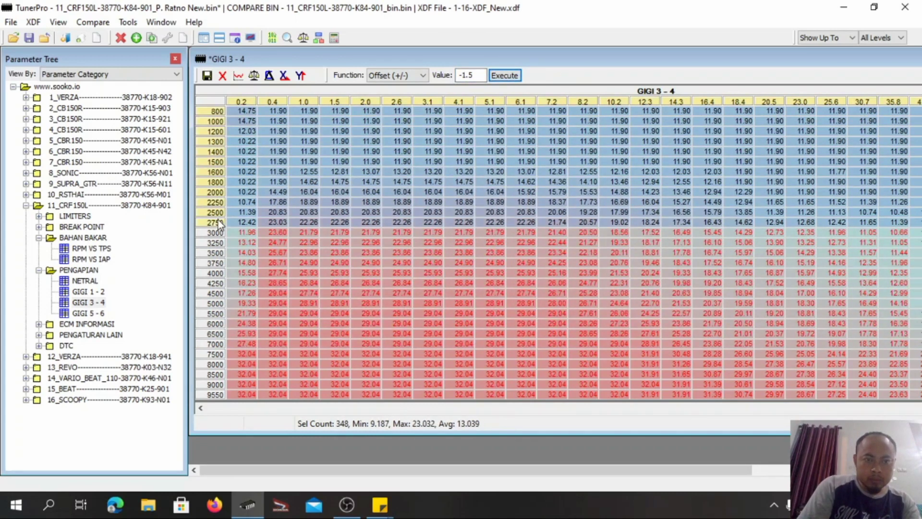
left_click_drag(483, 75, 465, 75)
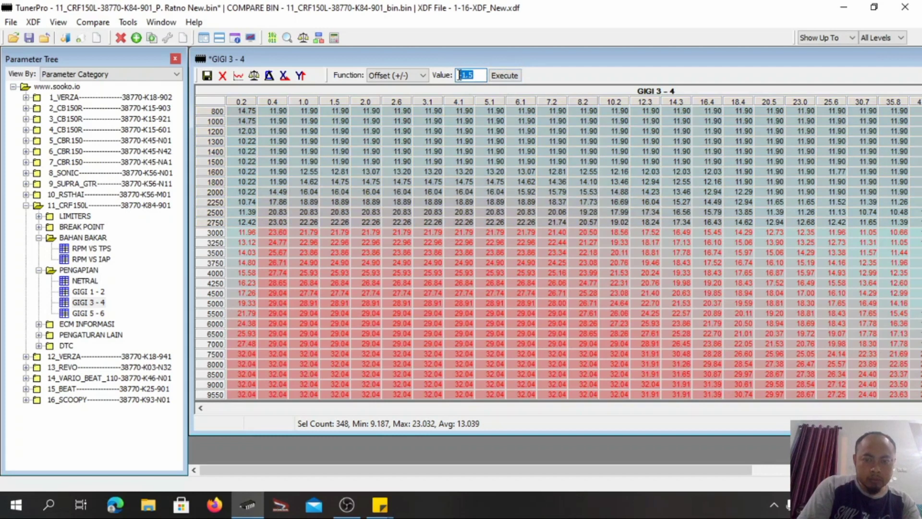
type("1")
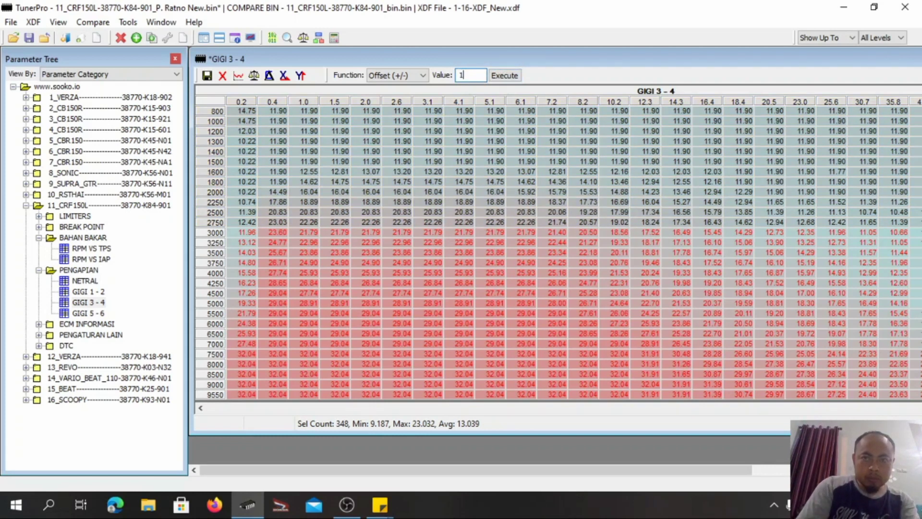
left_click(505, 76)
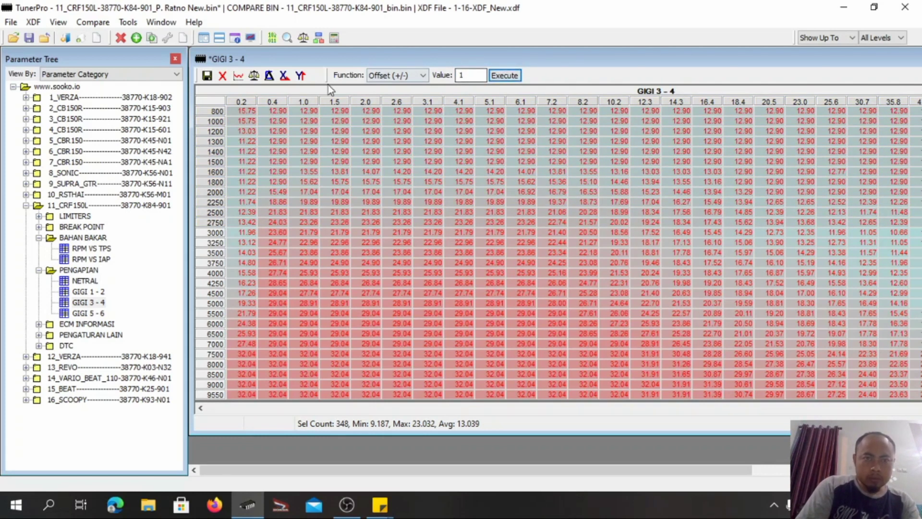
left_click(208, 76)
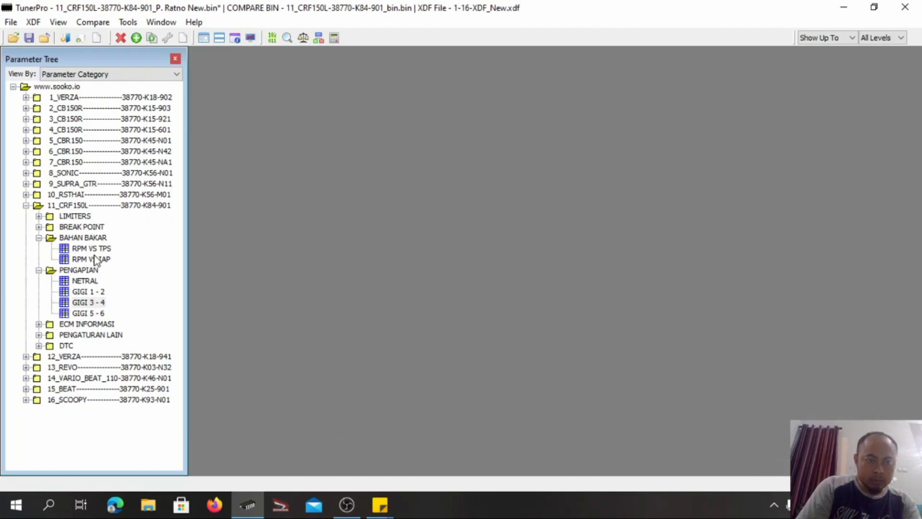
Step: Open the GIGI 5 - 6 ignition table and offset all cells from 800 to 2750 rpm by 1
double_click(87, 313)
left_click_drag(216, 111, 217, 222)
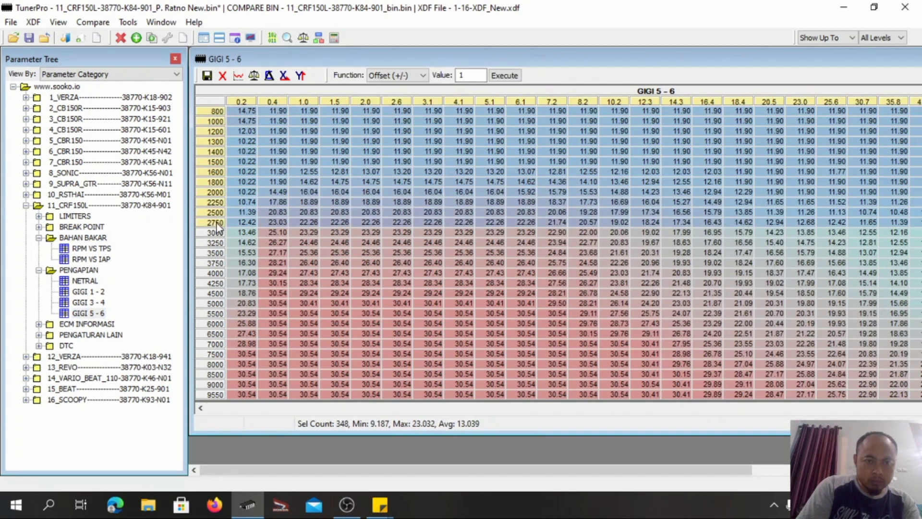
left_click(500, 79)
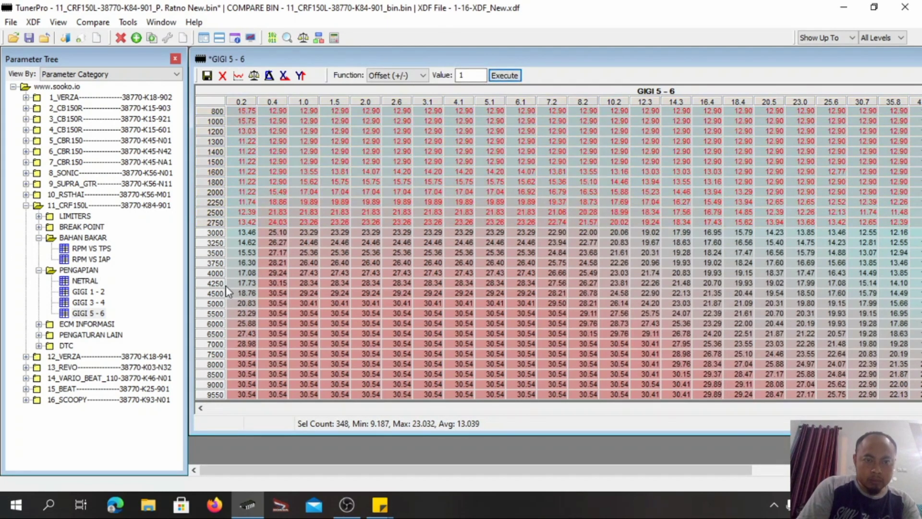
Step: Offset all GIGI 5 - 6 ignition cells from 3000 to 7000 rpm by -1.5
left_click_drag(214, 236, 217, 350)
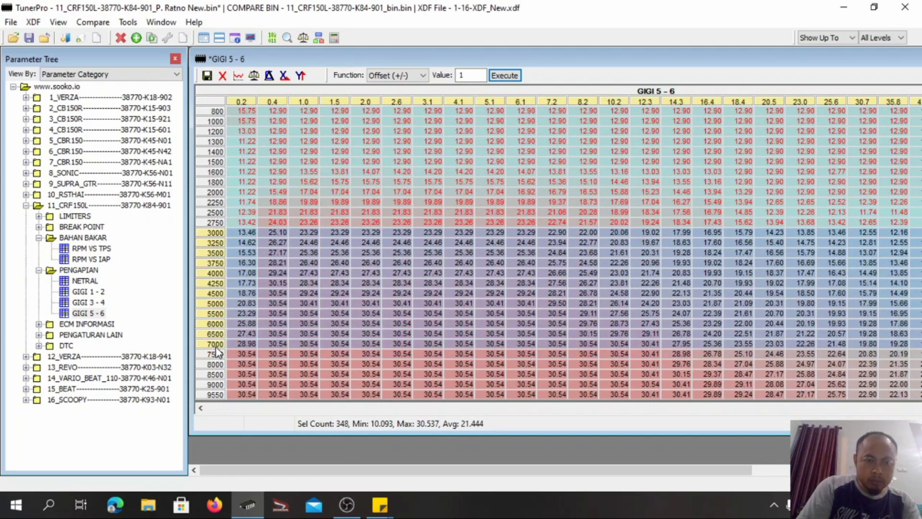
left_click(468, 75)
key("BackSpace")
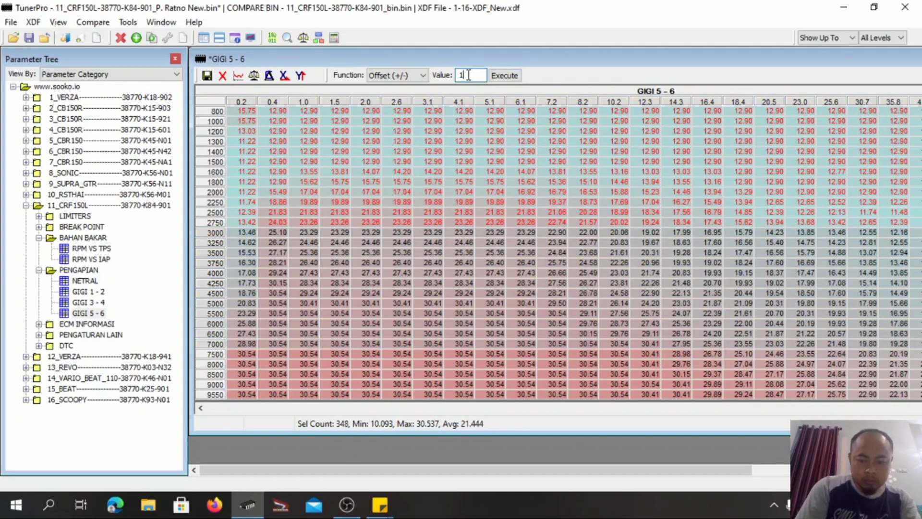
type("-1.5")
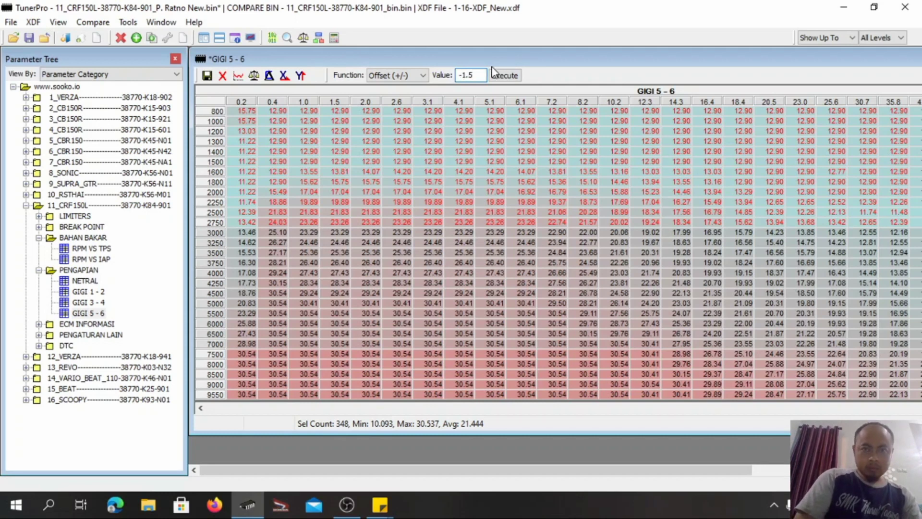
key("Tab")
key("Return")
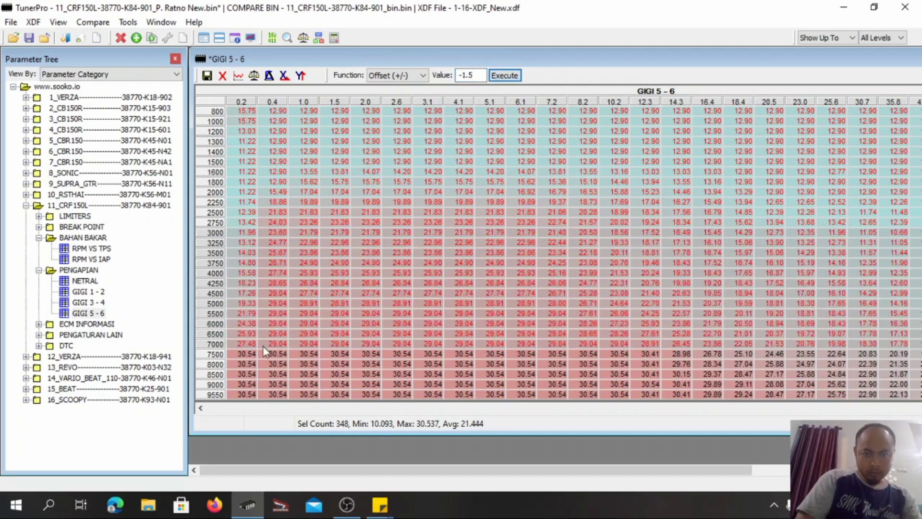
Step: Offset all GIGI 5 - 6 ignition cells from 7500 to 9550 rpm by 1.5 and save the table
left_click_drag(215, 358, 215, 394)
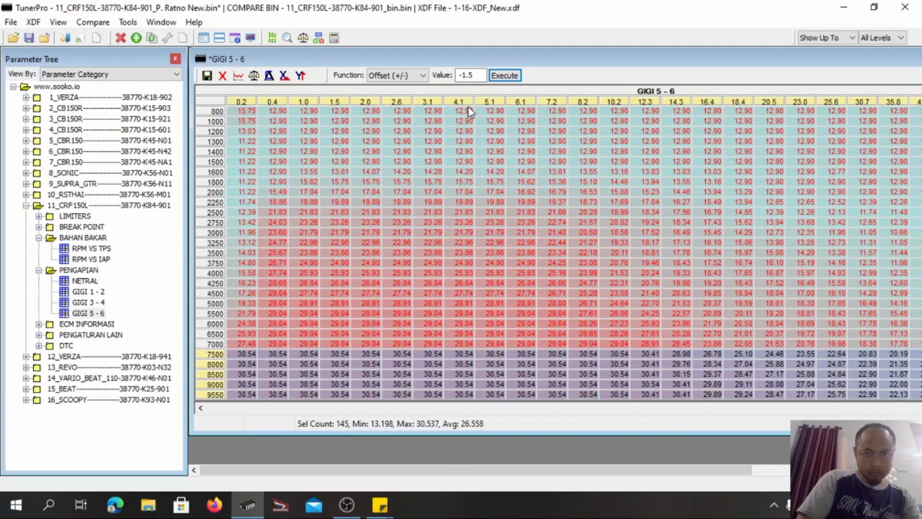
left_click(464, 76)
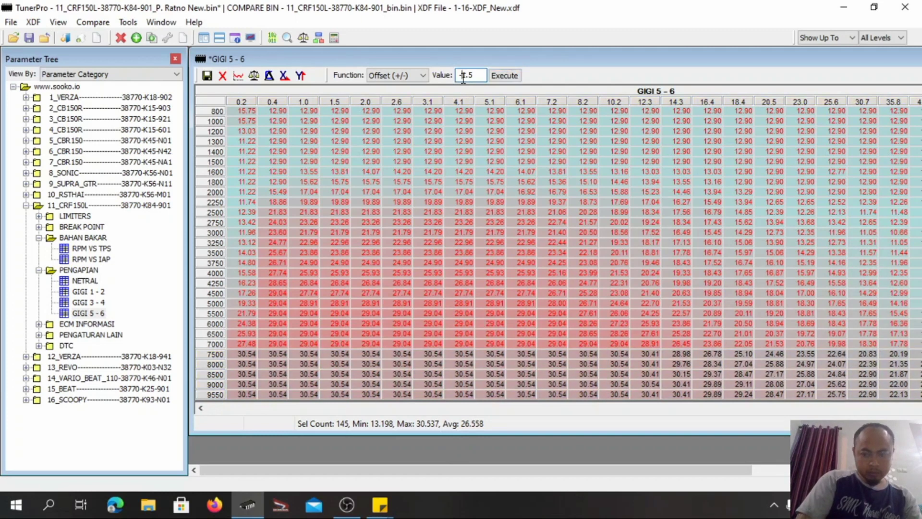
left_click(516, 76)
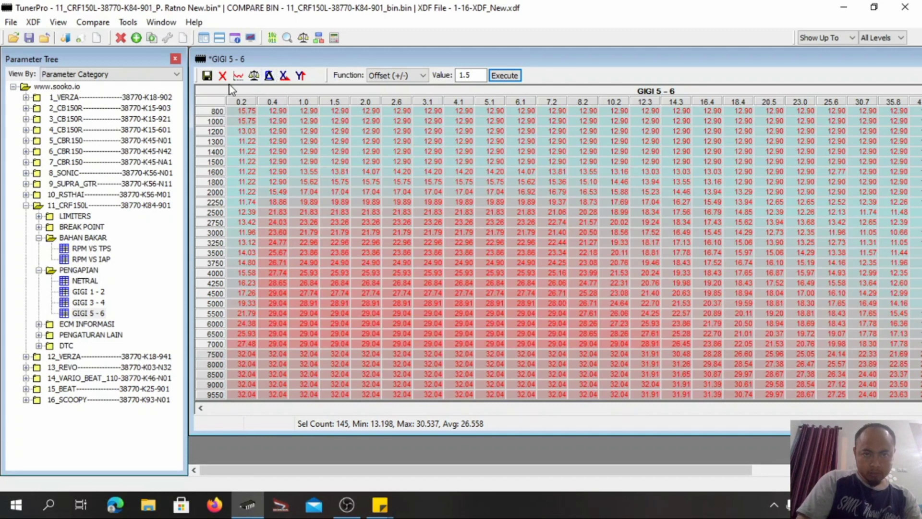
left_click(207, 76)
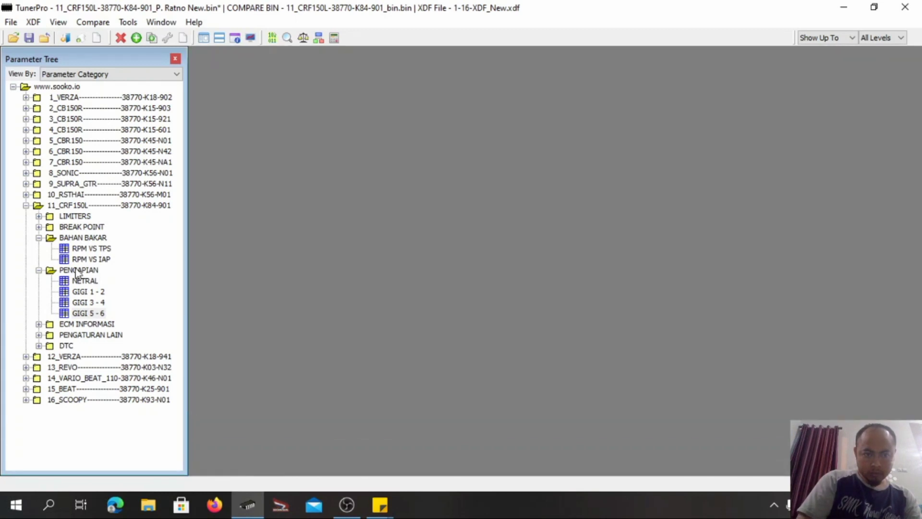
Step: Collapse the CRF150L fuel and ignition categories and open the Koreksi AFR Tiap Gigi table from PENGATURAN LAIN
left_click(38, 237)
left_click(39, 248)
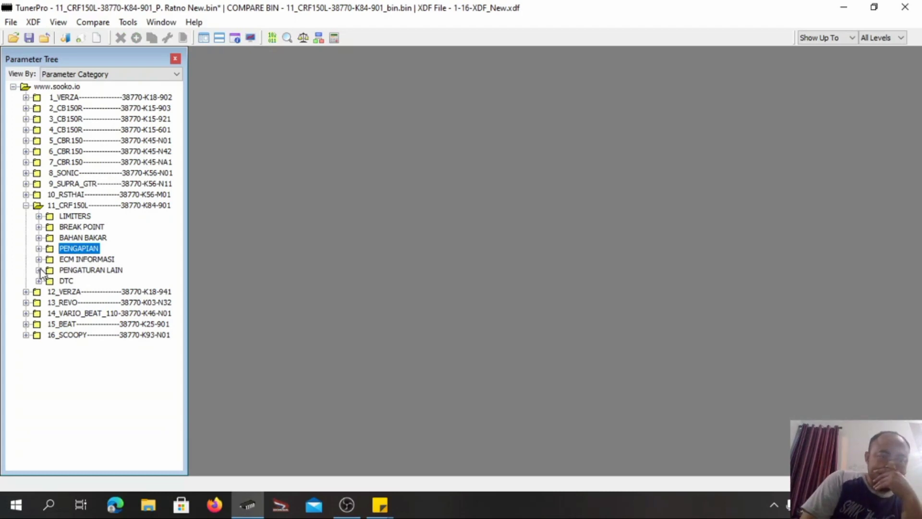
left_click(39, 270)
double_click(96, 292)
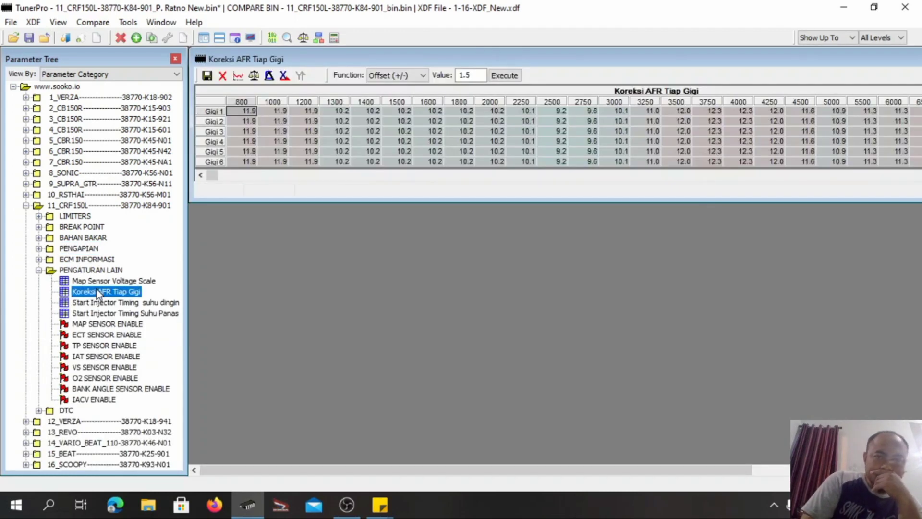
Step: Fill the 9000 and 9550 rpm cells of all six gears in the AFR correction table with 14.7
left_click(217, 176)
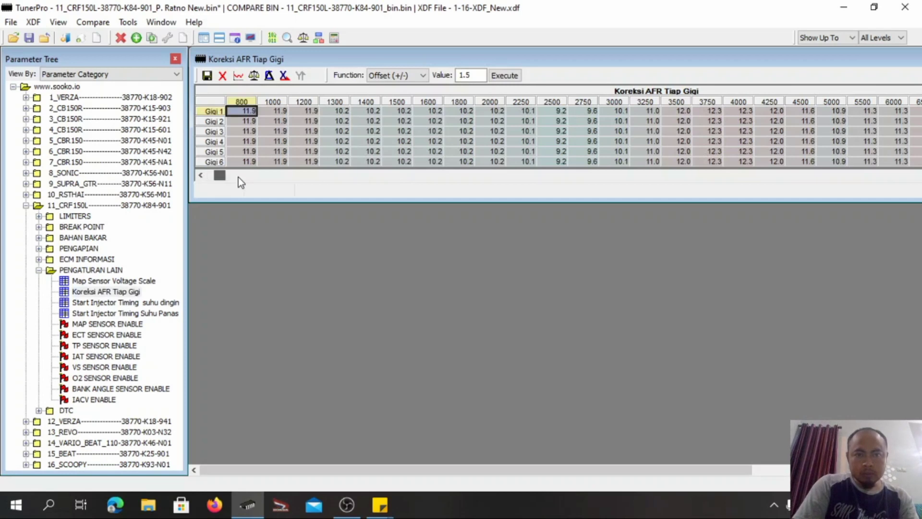
left_click_drag(638, 195, 889, 201)
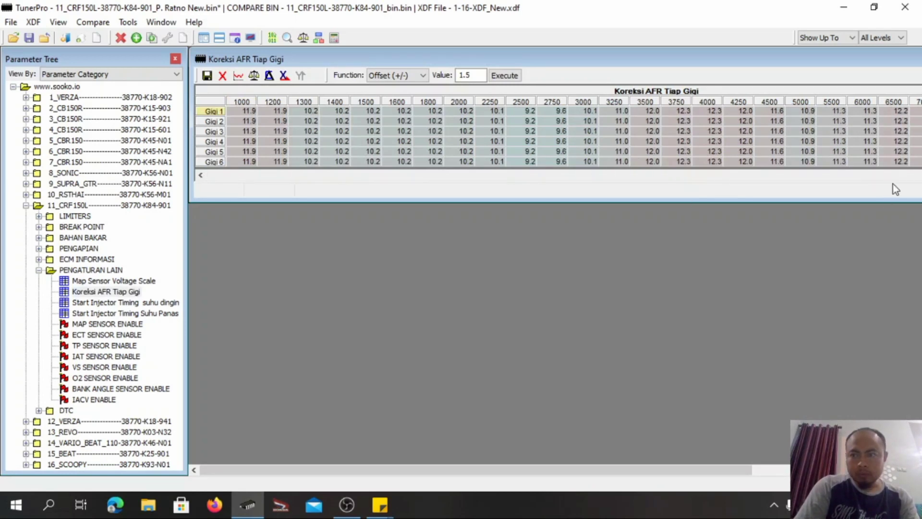
left_click_drag(719, 475, 874, 475)
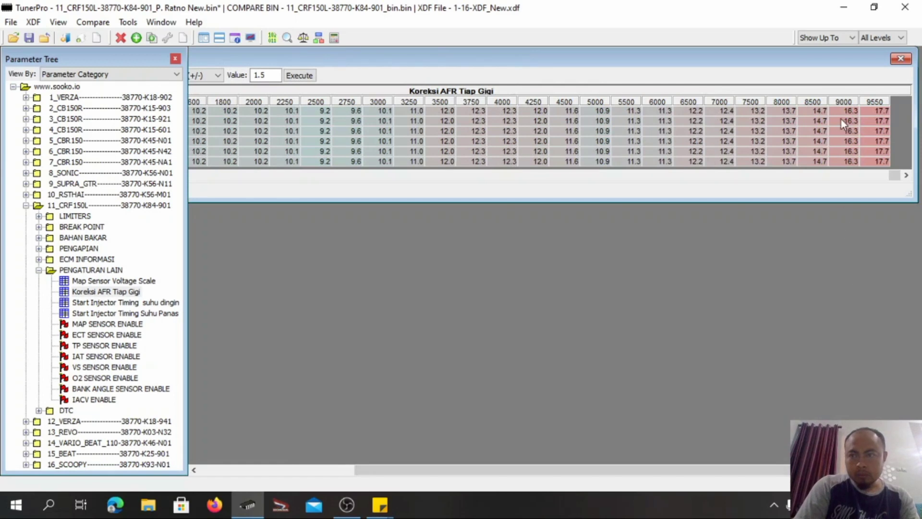
left_click_drag(840, 112, 872, 163)
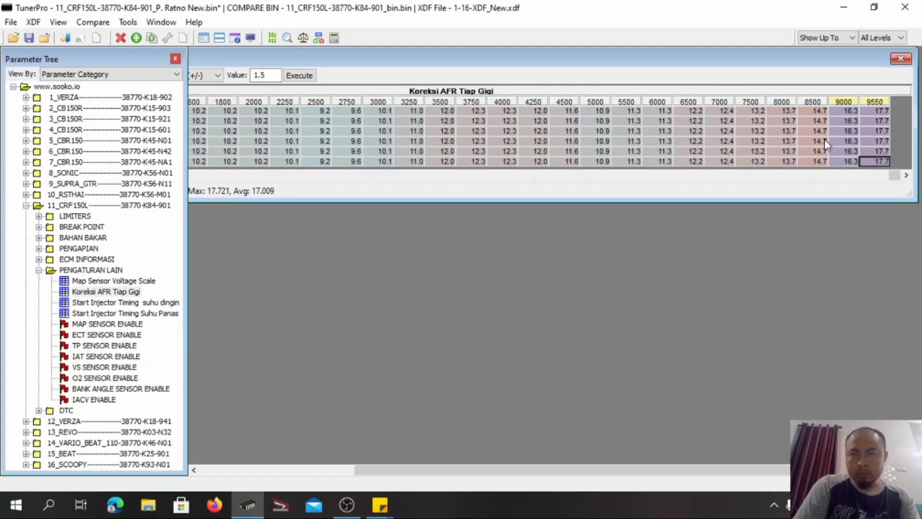
left_click(219, 76)
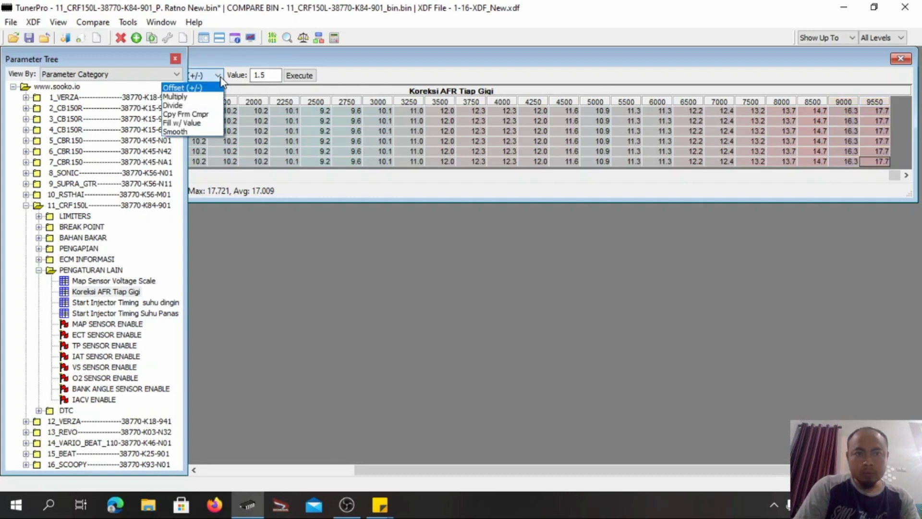
left_click(211, 123)
double_click(256, 75)
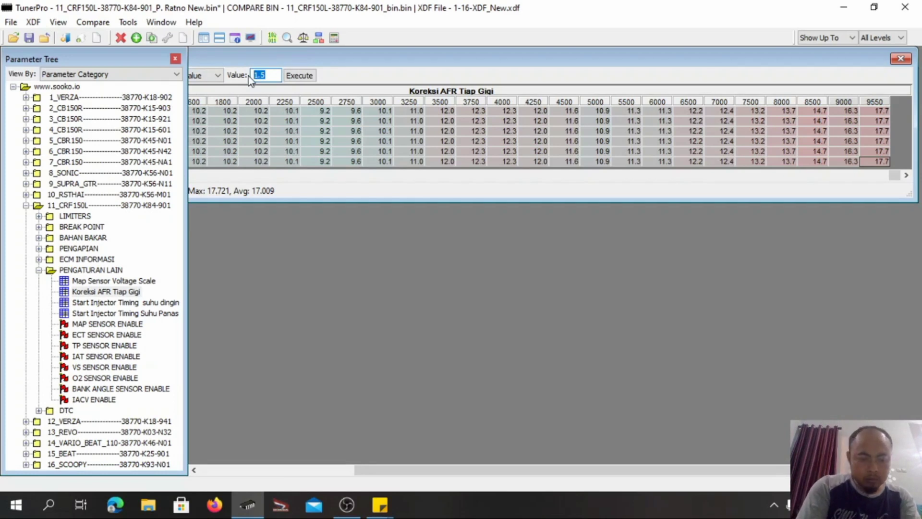
type("14.7")
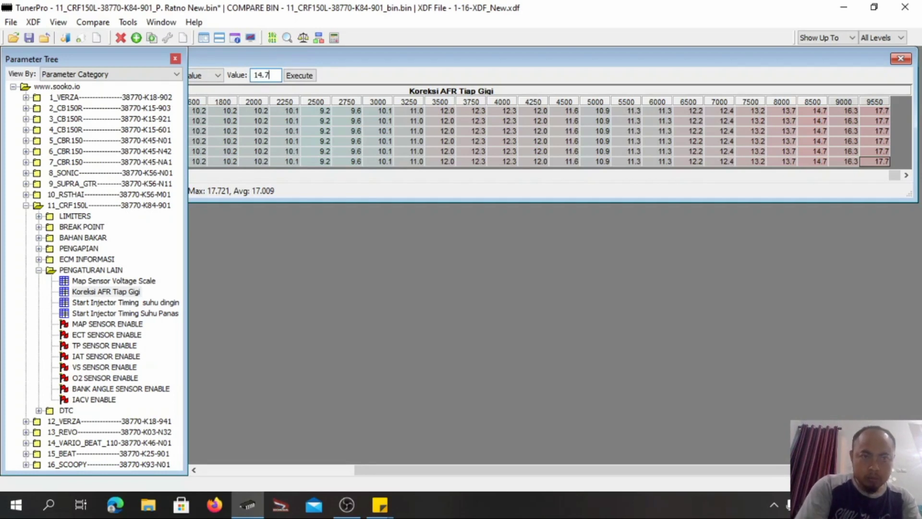
left_click(293, 77)
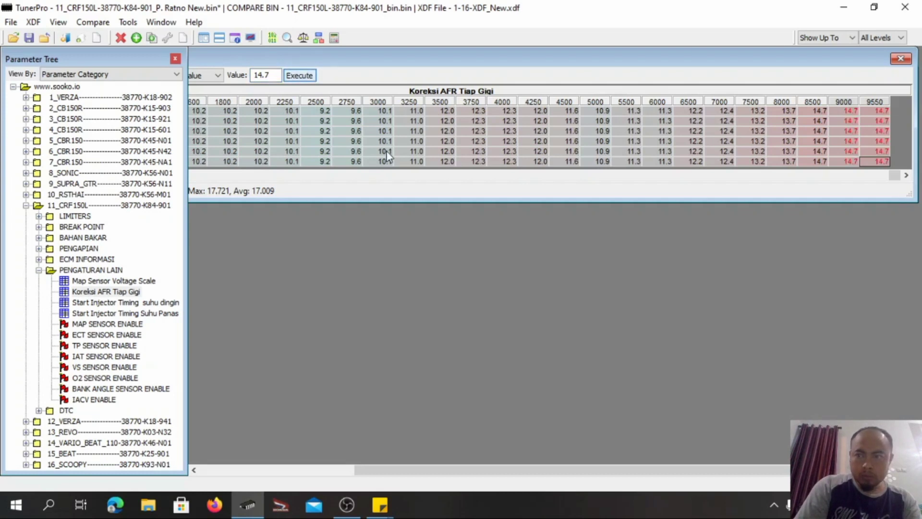
Step: Save the Koreksi AFR Tiap Gigi table and close it
left_click_drag(399, 465, 278, 470)
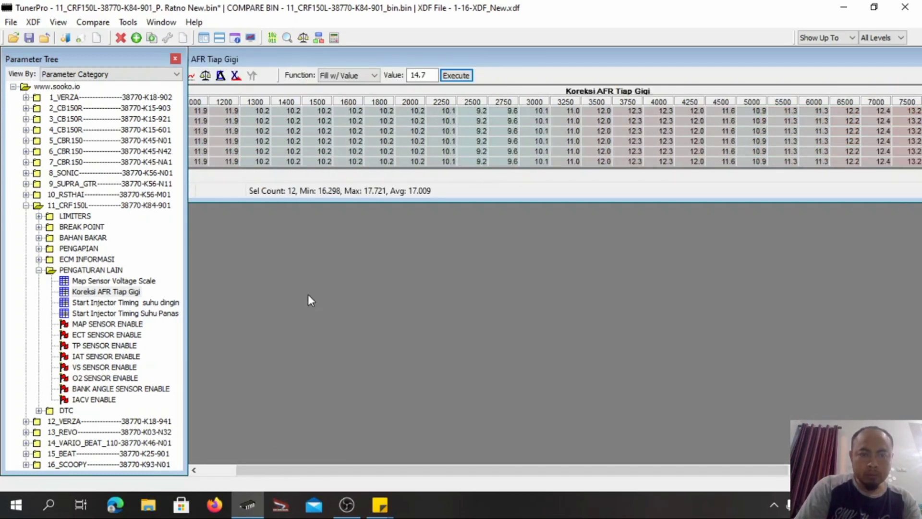
left_click(205, 76)
left_click_drag(349, 469, 233, 464)
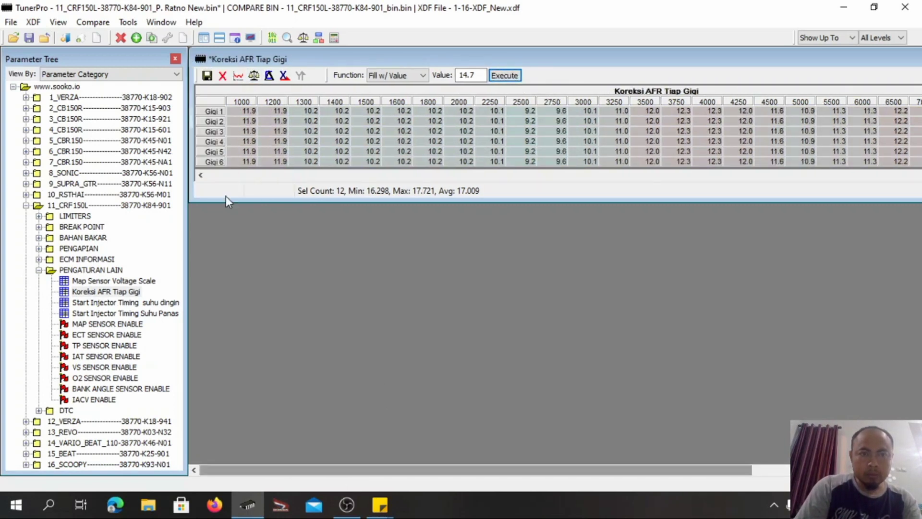
double_click(211, 61)
Step: Switch to Sticky Notes and add the line "afr high 14,7" below the ignition entries in the tuning note
mouse_move(380, 504)
left_click(438, 427)
left_click(725, 191)
key("Return")
type("afr high 14,7")
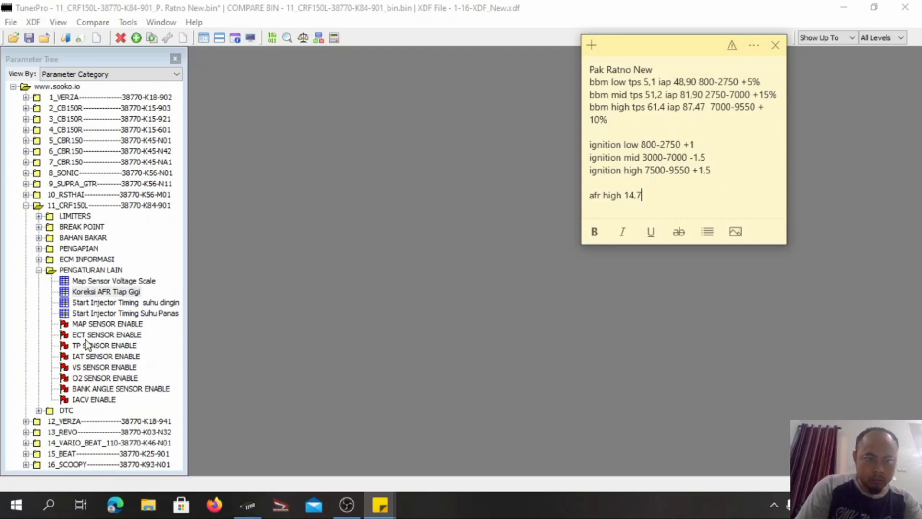
Step: Check the high-rpm columns of the reopened AFR correction table and replace "high" with "9000-9550" in the note's afr line
double_click(84, 293)
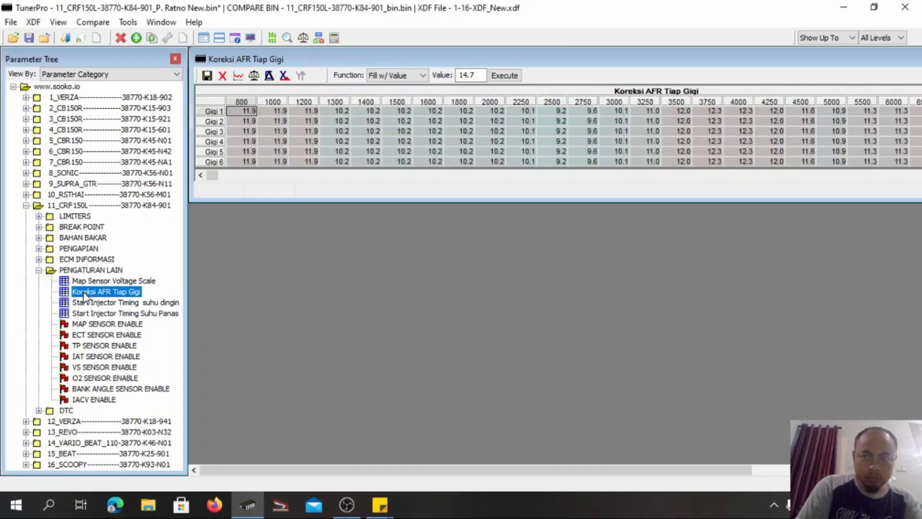
left_click_drag(291, 468, 572, 471)
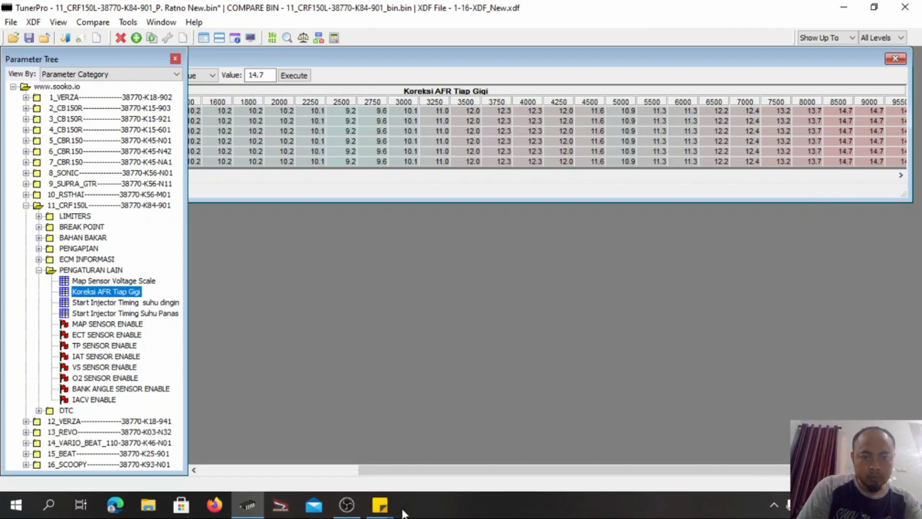
left_click(385, 508)
left_click(408, 468)
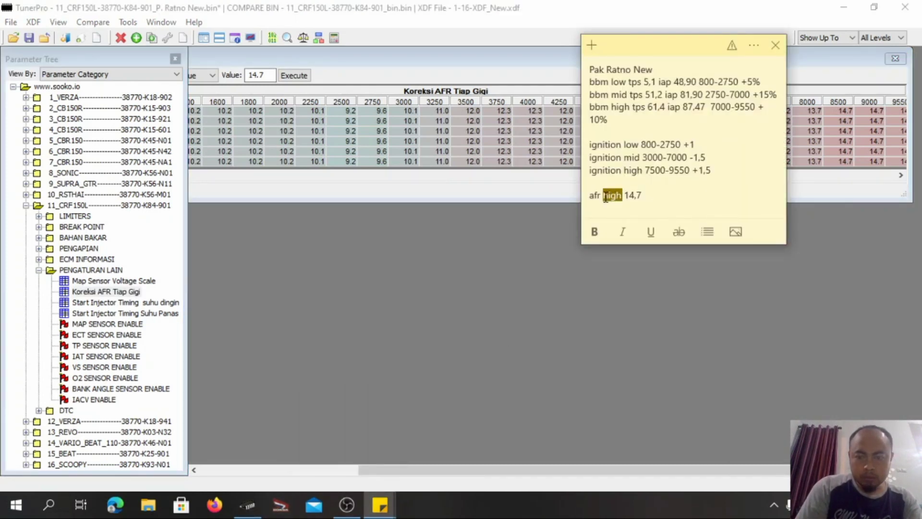
type("9000-9550")
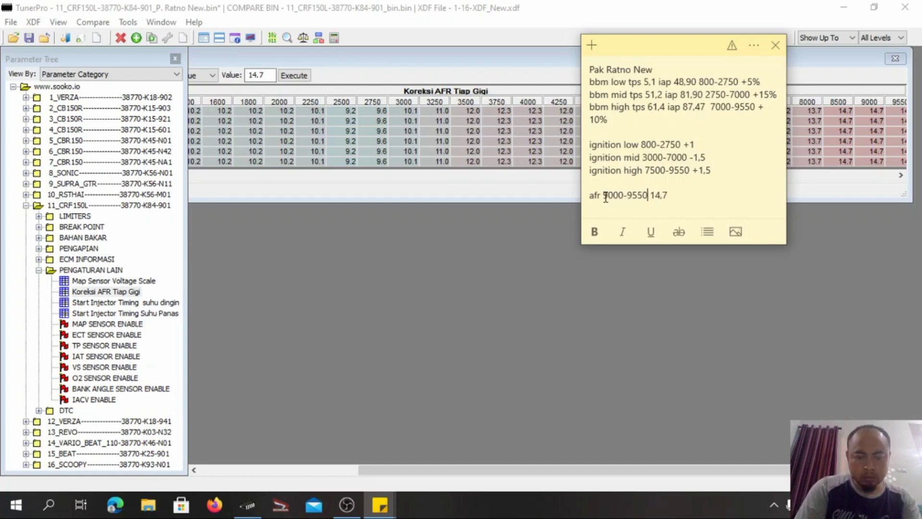
Step: Return to TunerPro, save and close the Koreksi AFR Tiap Gigi table, and collapse the PENGATURAN LAIN category
left_click(493, 238)
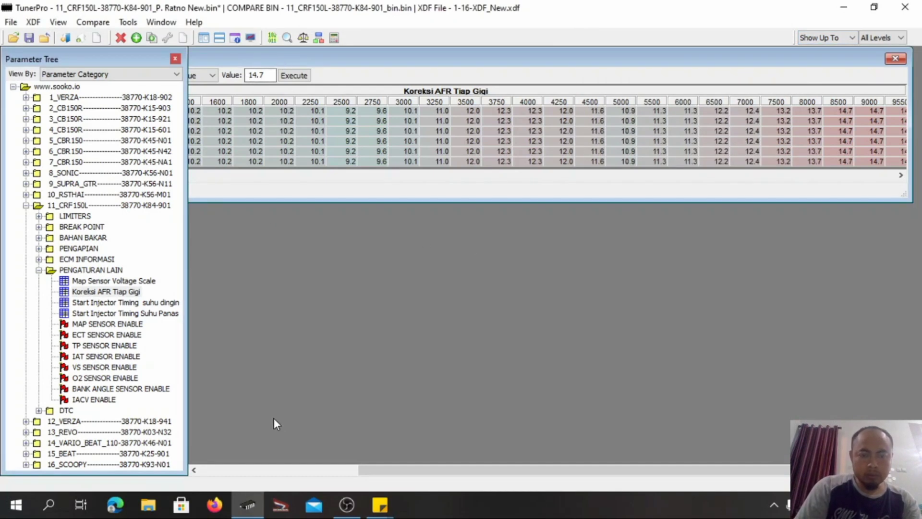
left_click(344, 472)
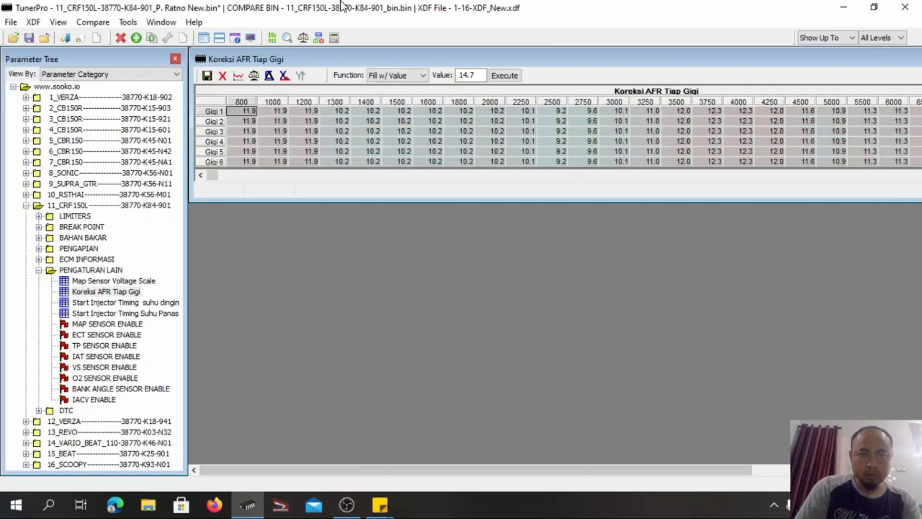
left_click(211, 80)
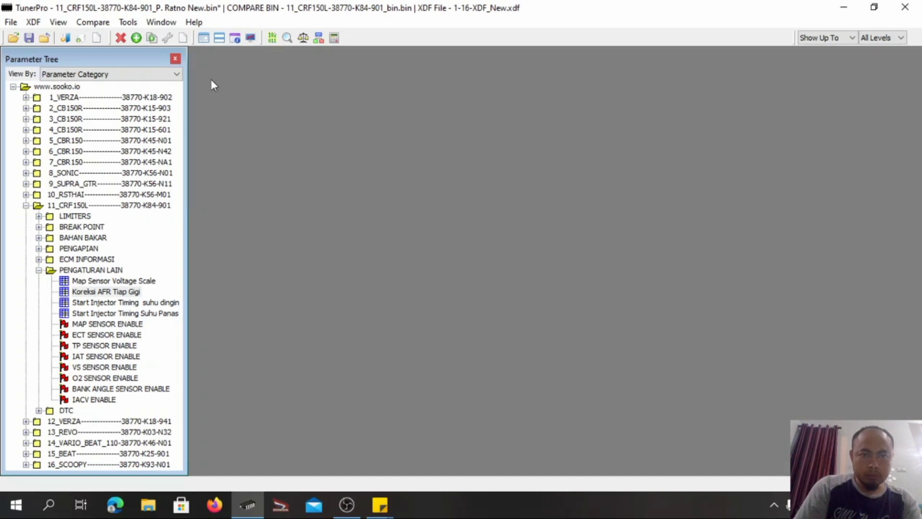
left_click(39, 270)
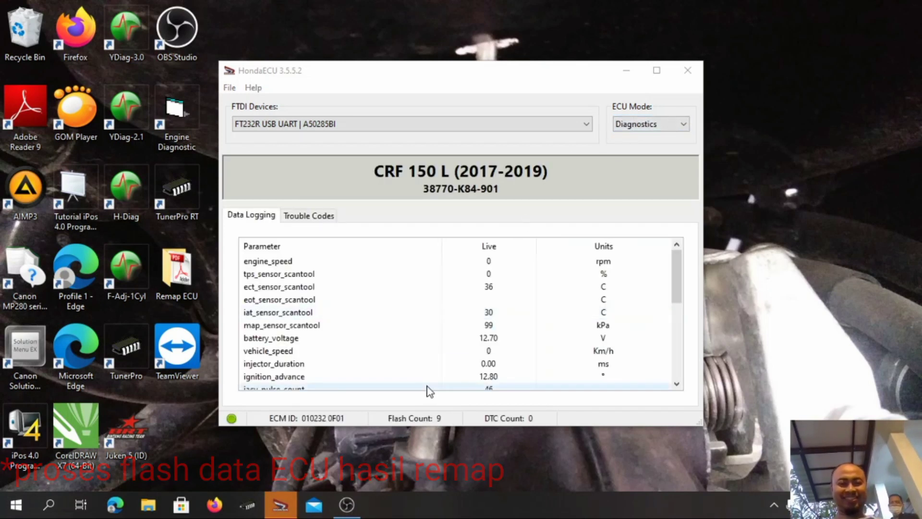
Step: Switch to HondaECU and set the ECU mode to Flash / Recovery for the connected CRF 150 L
left_click(277, 512)
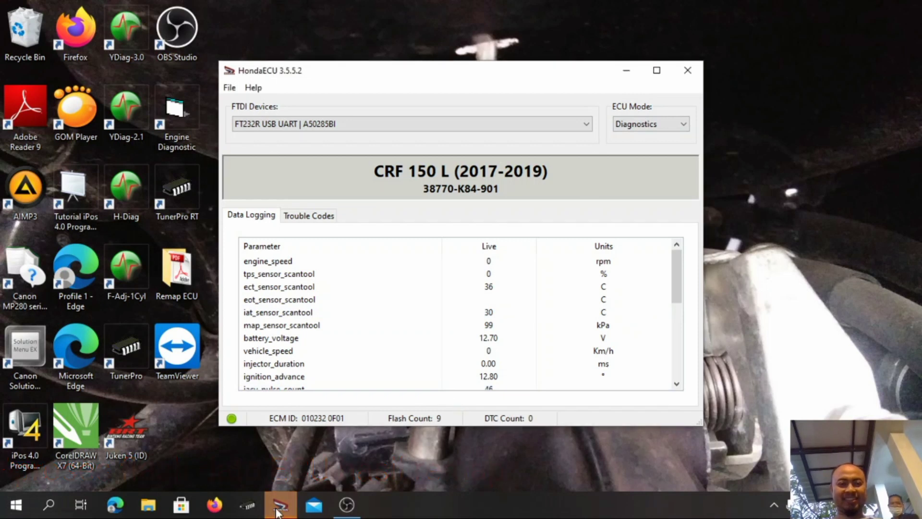
left_click(635, 125)
left_click(636, 145)
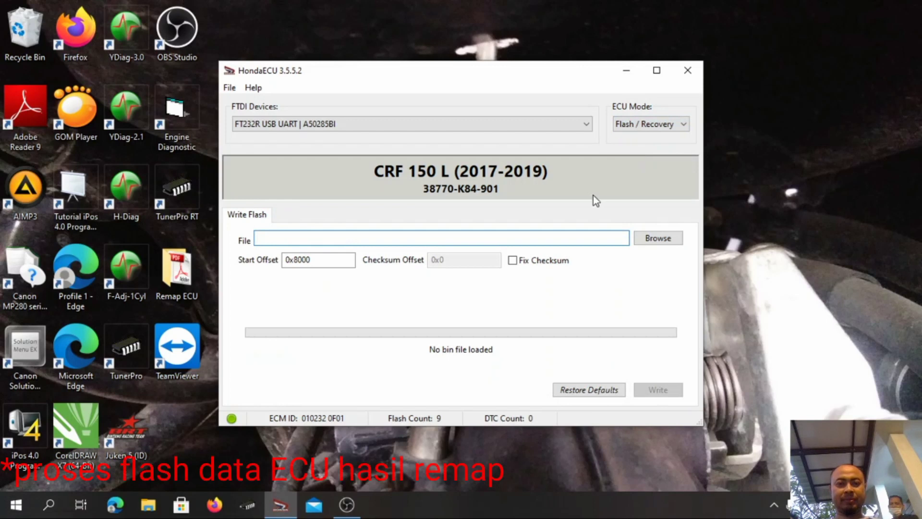
Step: Load the customer's remapped 11_CRF150L-38770-K84-901 bin file marked "New" from the hasil_remap folder as the flash file
left_click(646, 238)
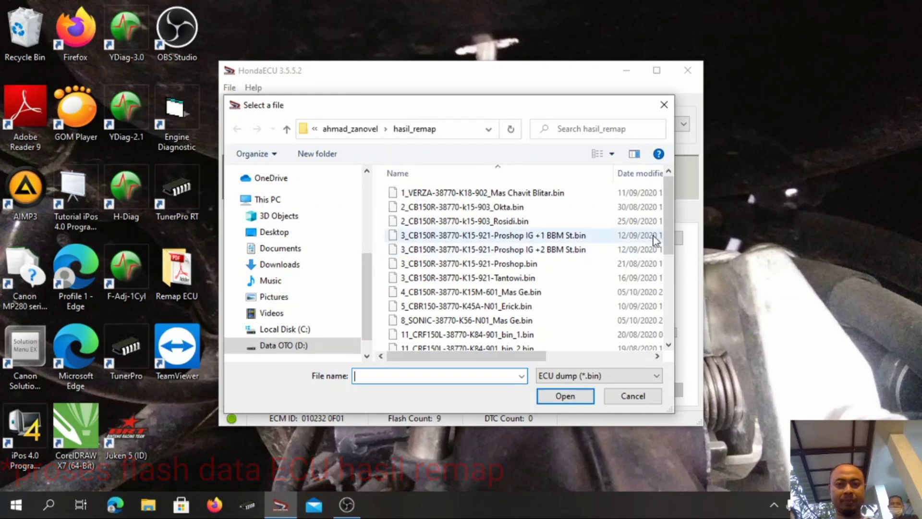
scroll(671, 245, "down", 3)
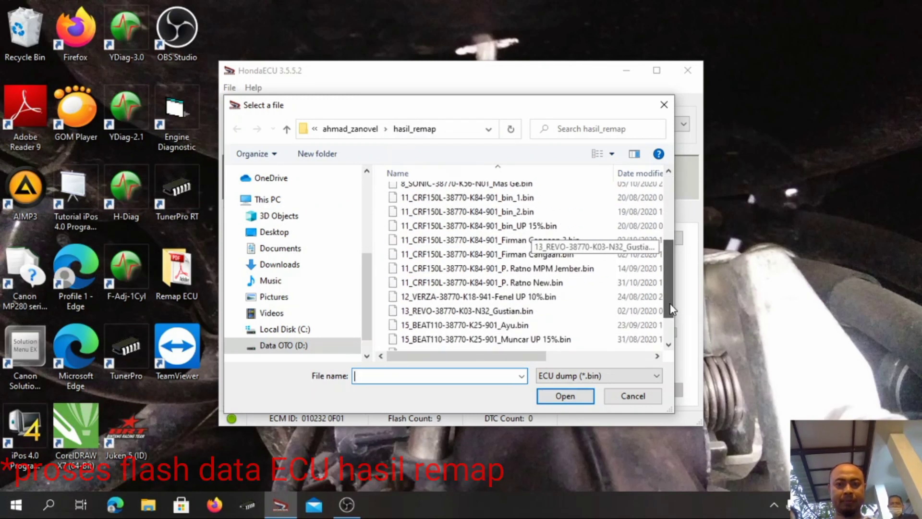
left_click(550, 284)
left_click(563, 396)
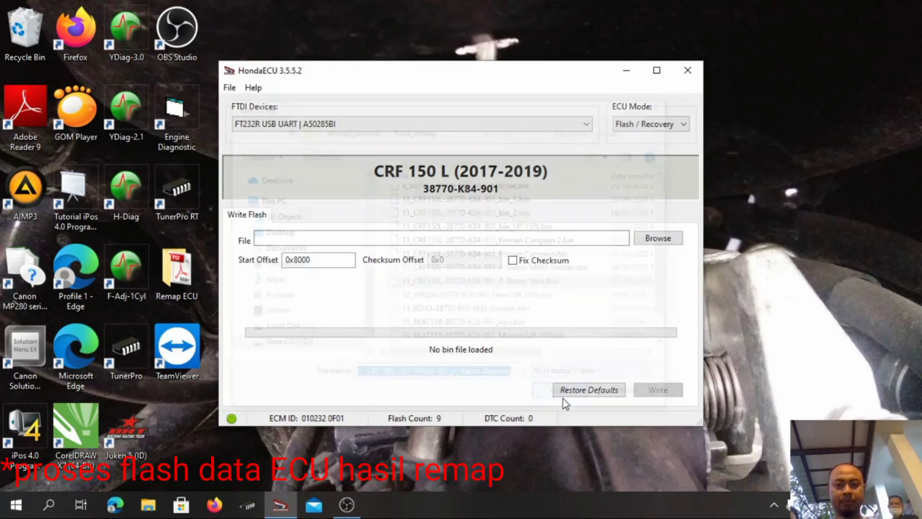
Step: Enable Fix Checksum, write the loaded bin to the ECU and dismiss the completion message
left_click(512, 261)
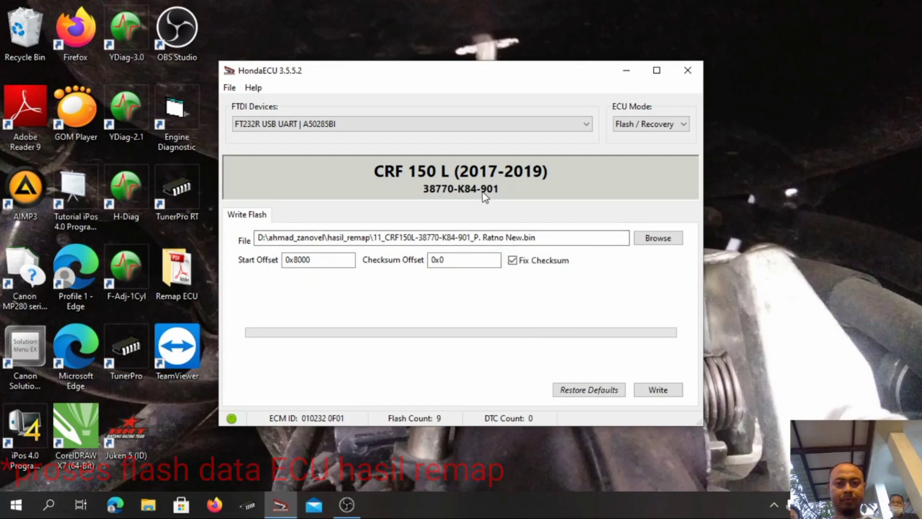
left_click(665, 395)
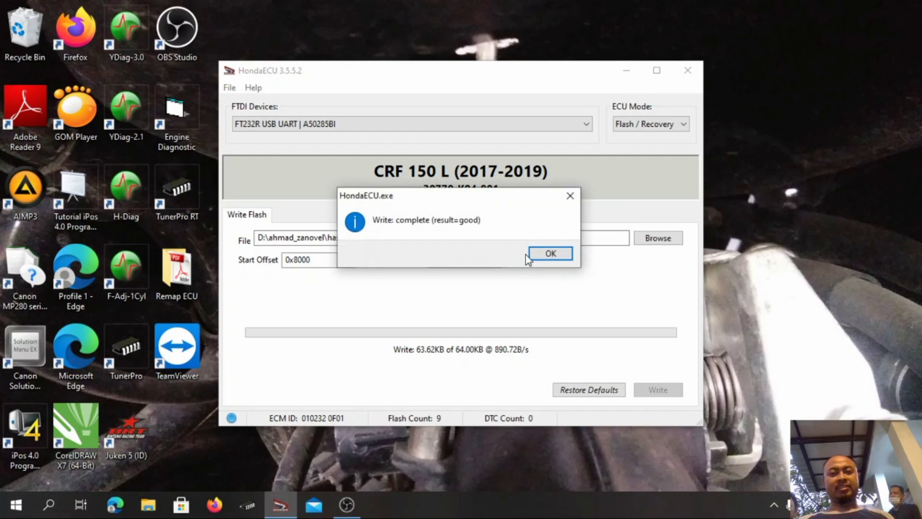
left_click(546, 253)
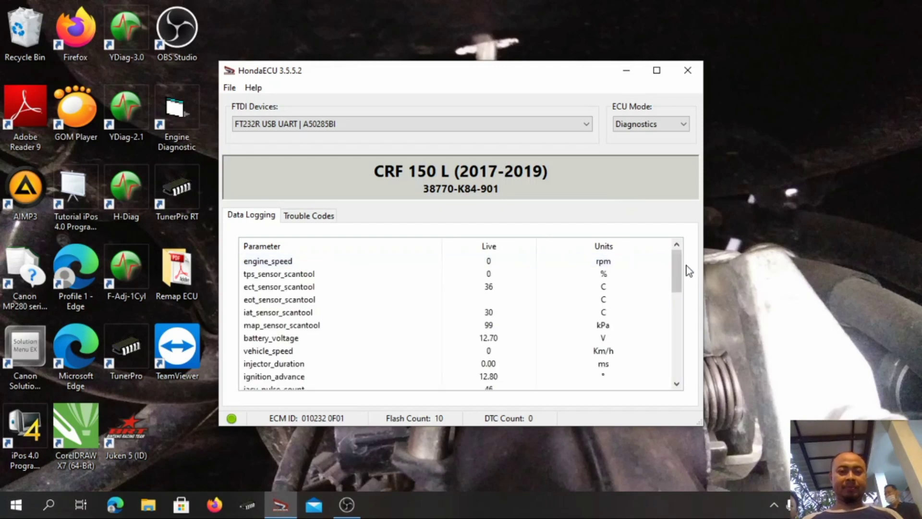
Step: Examine the ECU's live data logging parameters and its trouble code list after the flash
mouse_move(678, 272)
left_mouse_down()
mouse_move(678, 342)
mouse_move(672, 263)
left_mouse_up()
left_click(320, 217)
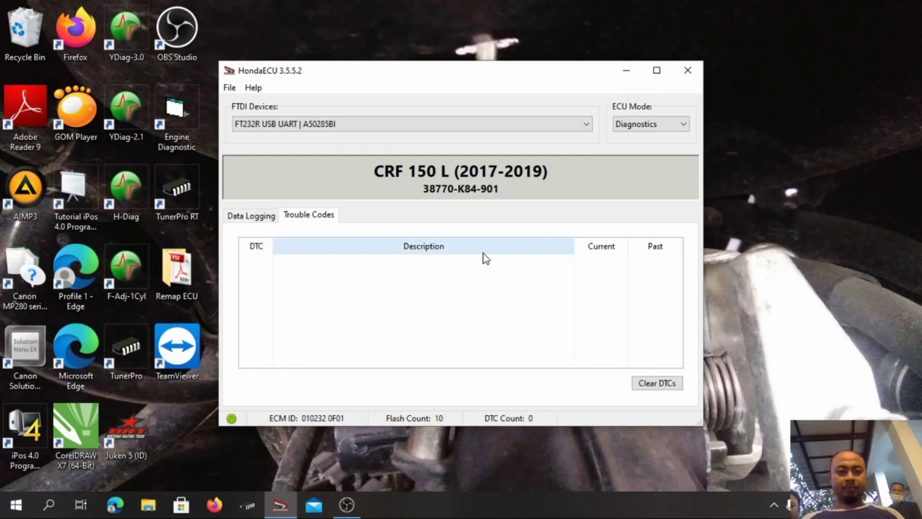
left_click(267, 222)
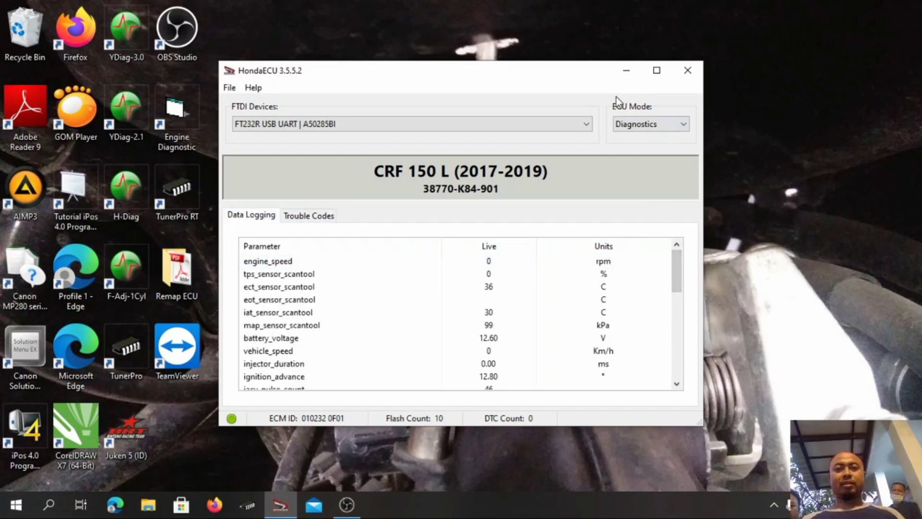
mouse_move(677, 278)
left_mouse_down()
mouse_move(677, 327)
mouse_move(675, 261)
left_mouse_up()
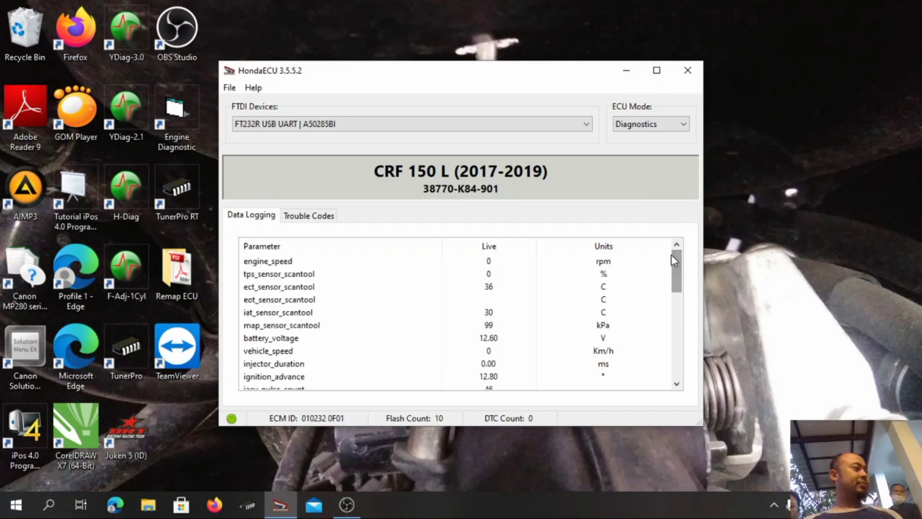